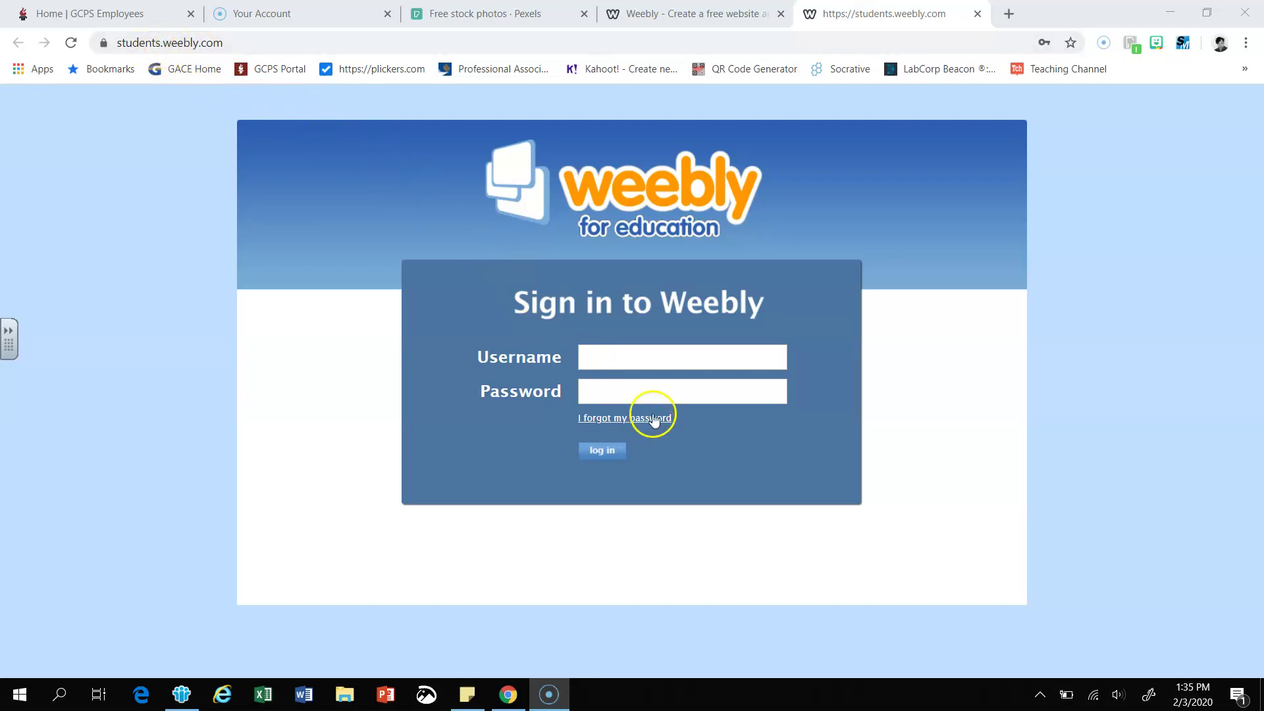
# - Sign in to Weebly for Education with the account username and password
pyautogui.click(601, 359)
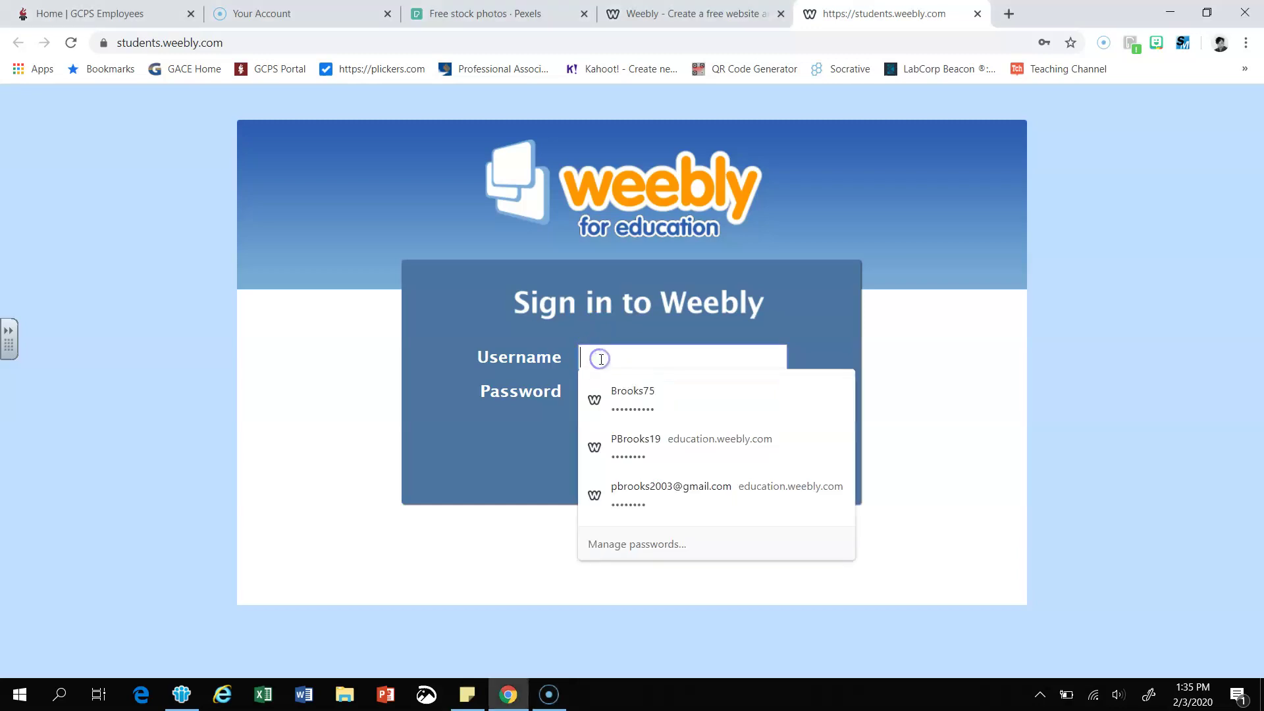
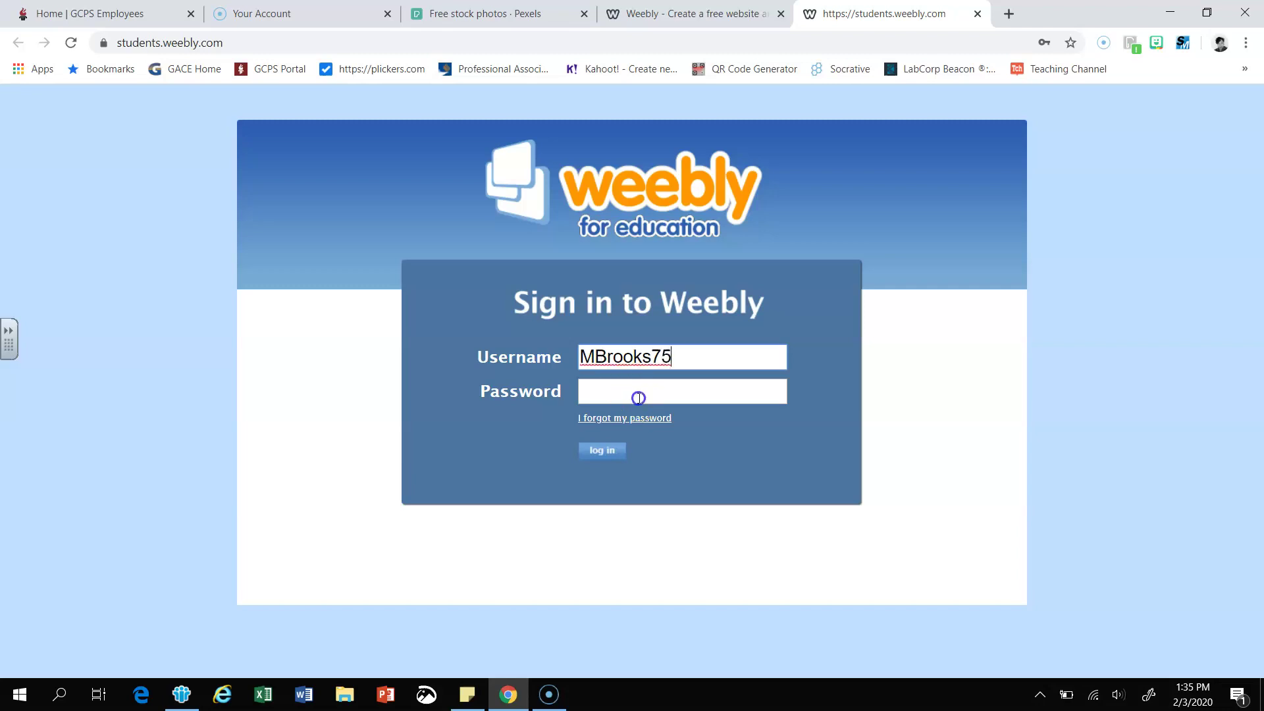
pyautogui.click(638, 398)
pyautogui.write('••')
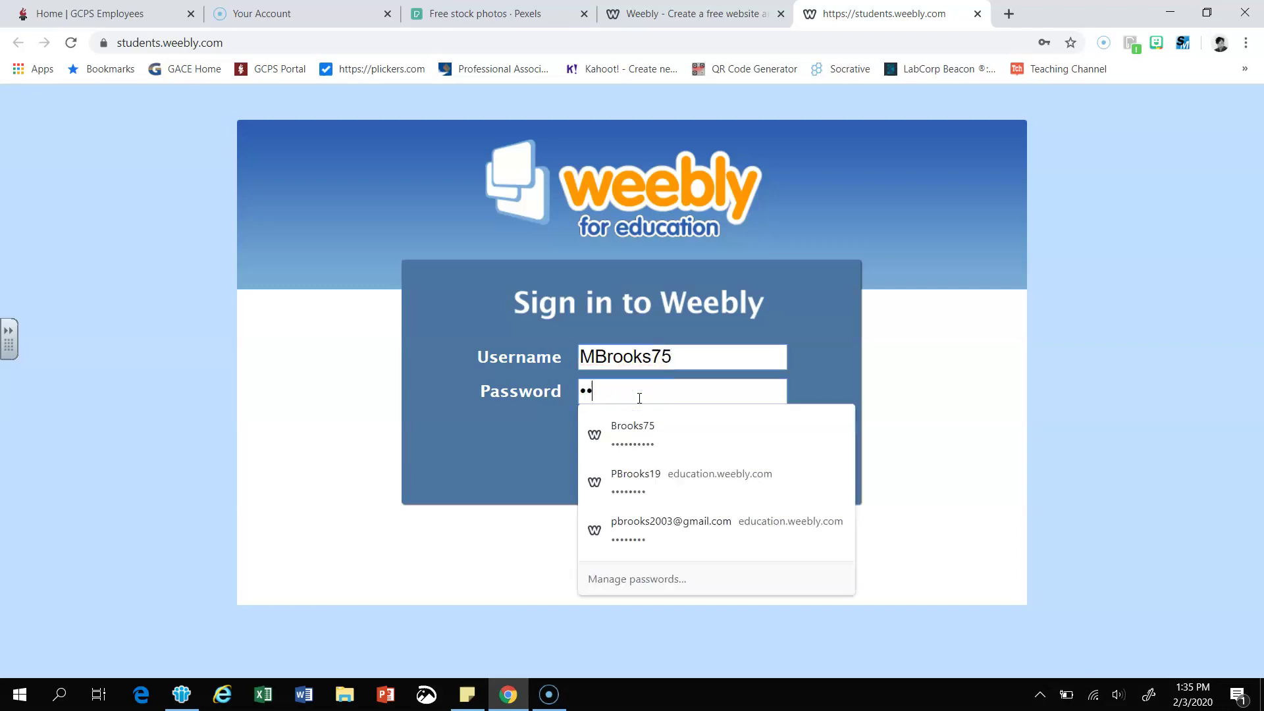
pyautogui.write('••••••••')
pyautogui.press('Return')
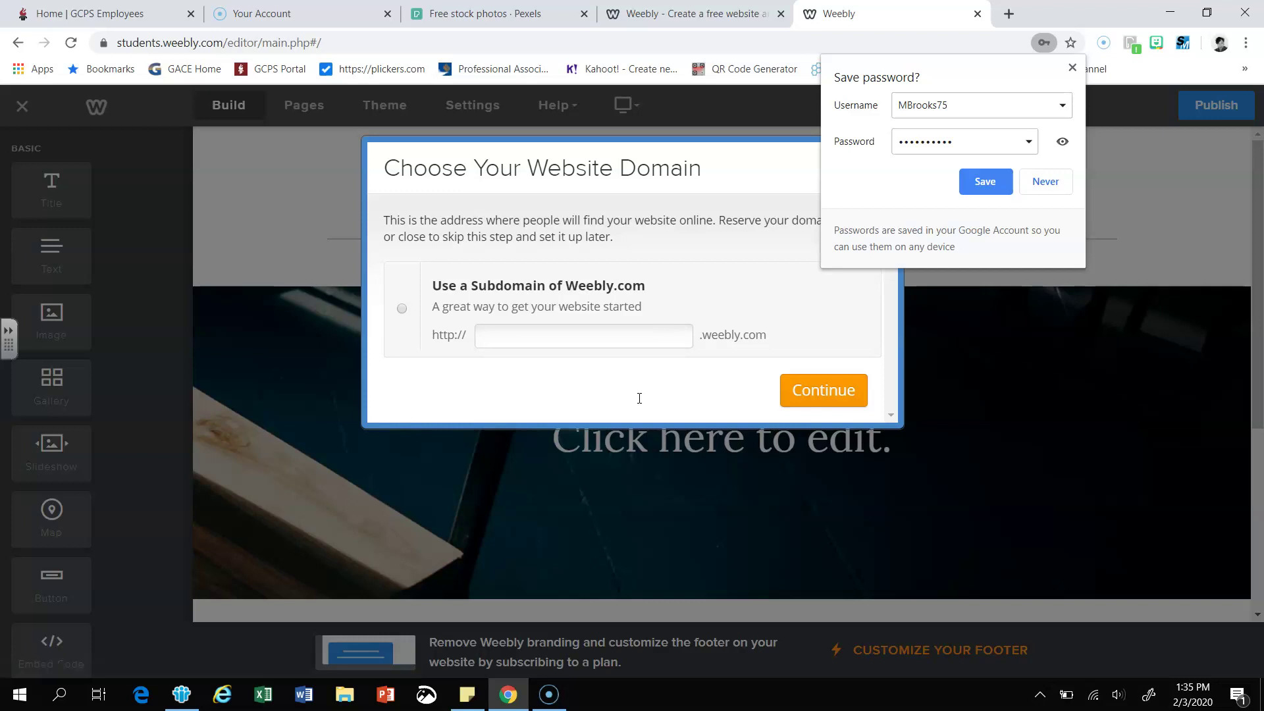
# - Choose a free Weebly subdomain and settle on the available StudentsMemoirs.weebly.com
pyautogui.click(1071, 68)
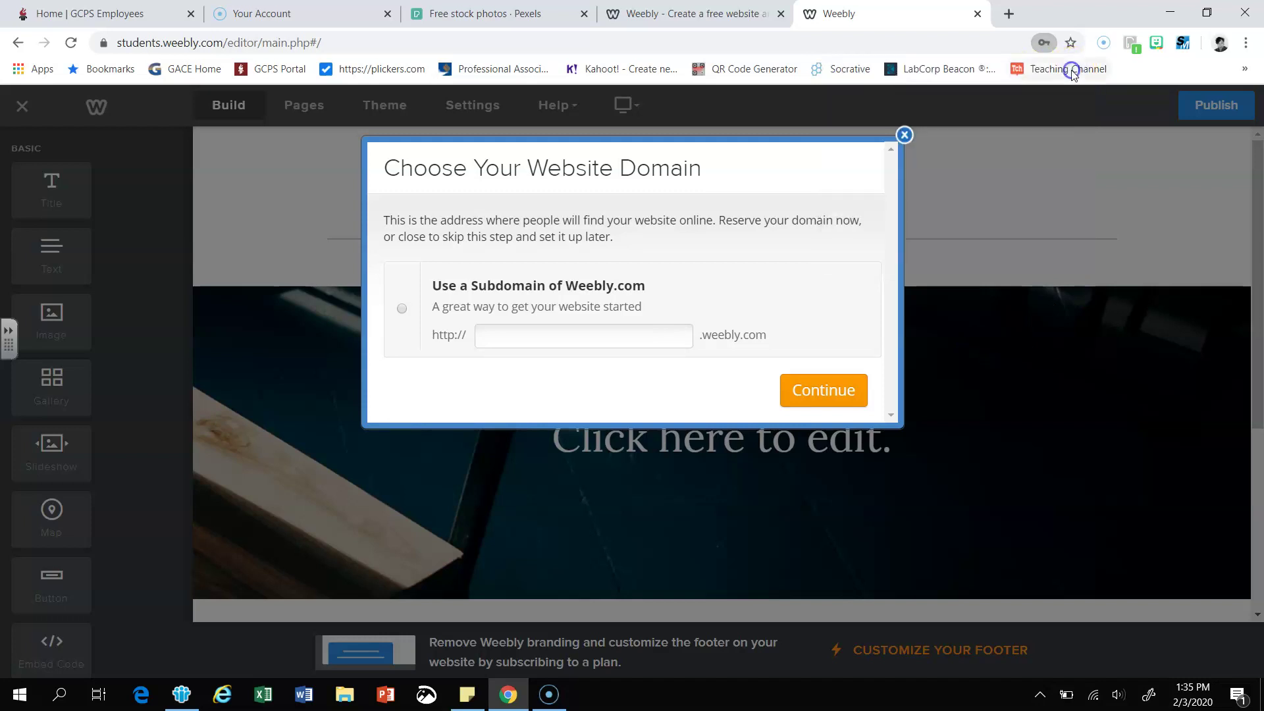
pyautogui.click(601, 335)
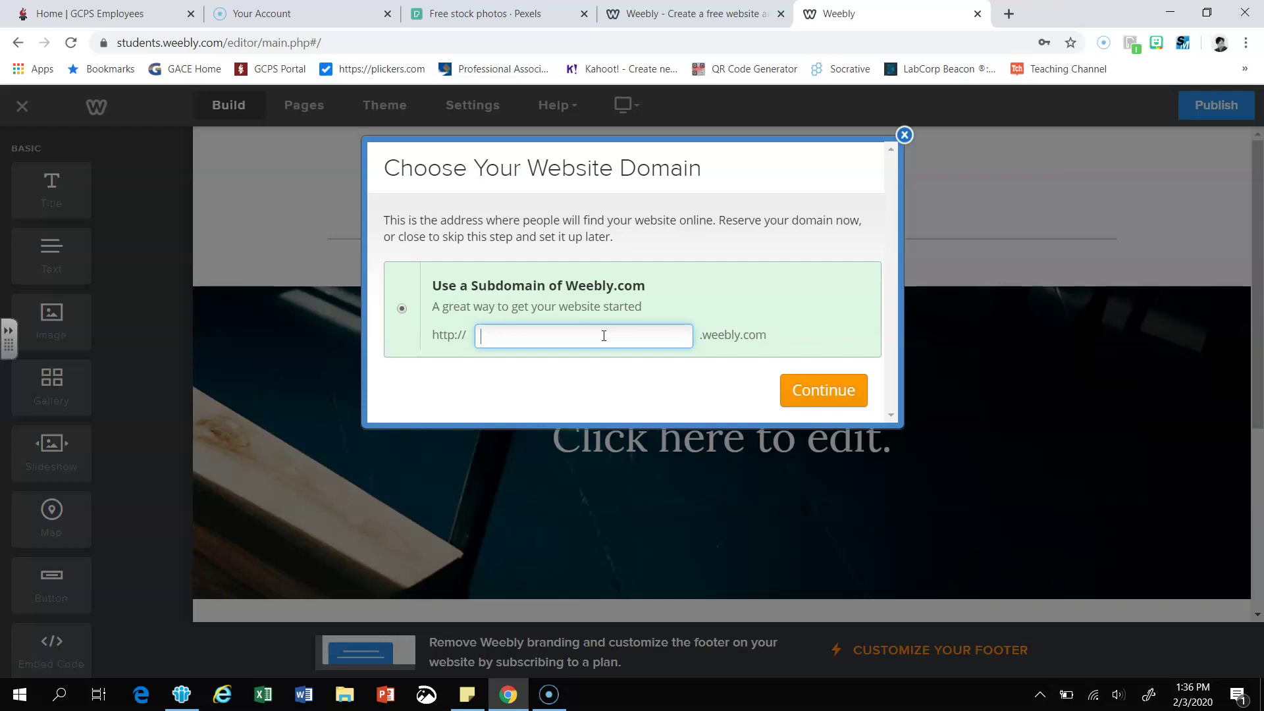
pyautogui.write('S')
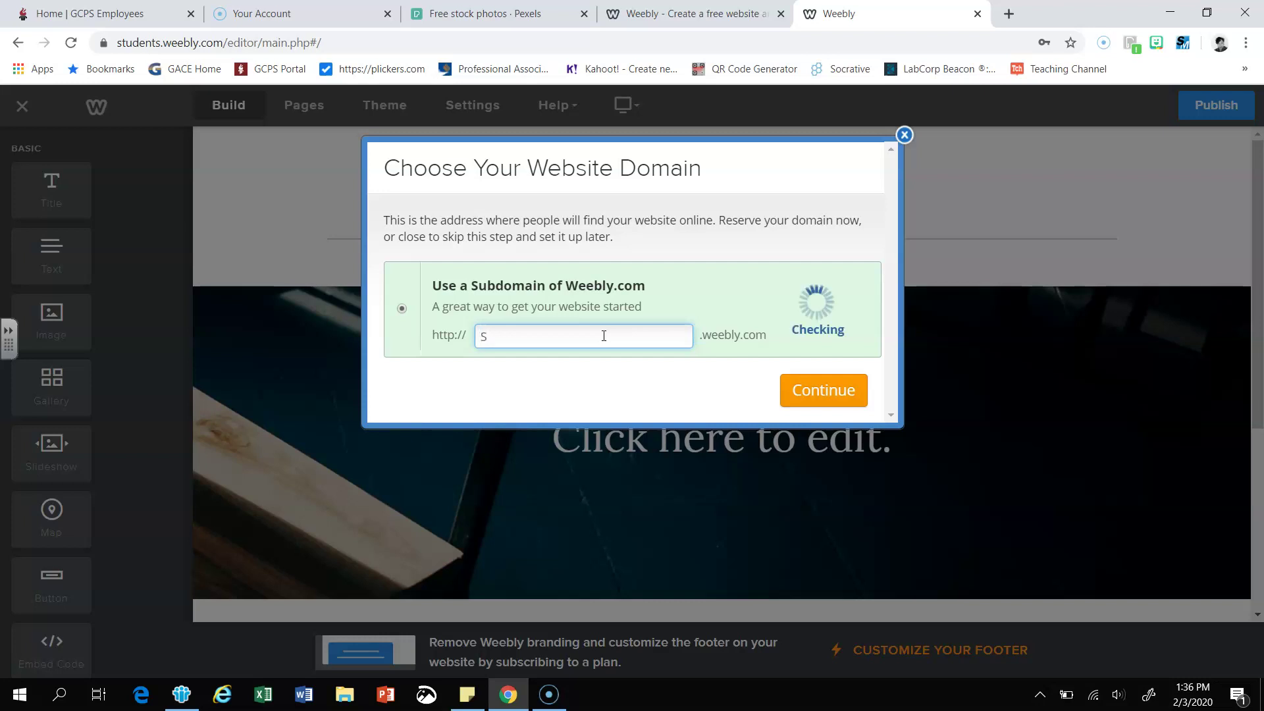
pyautogui.write('tudents')
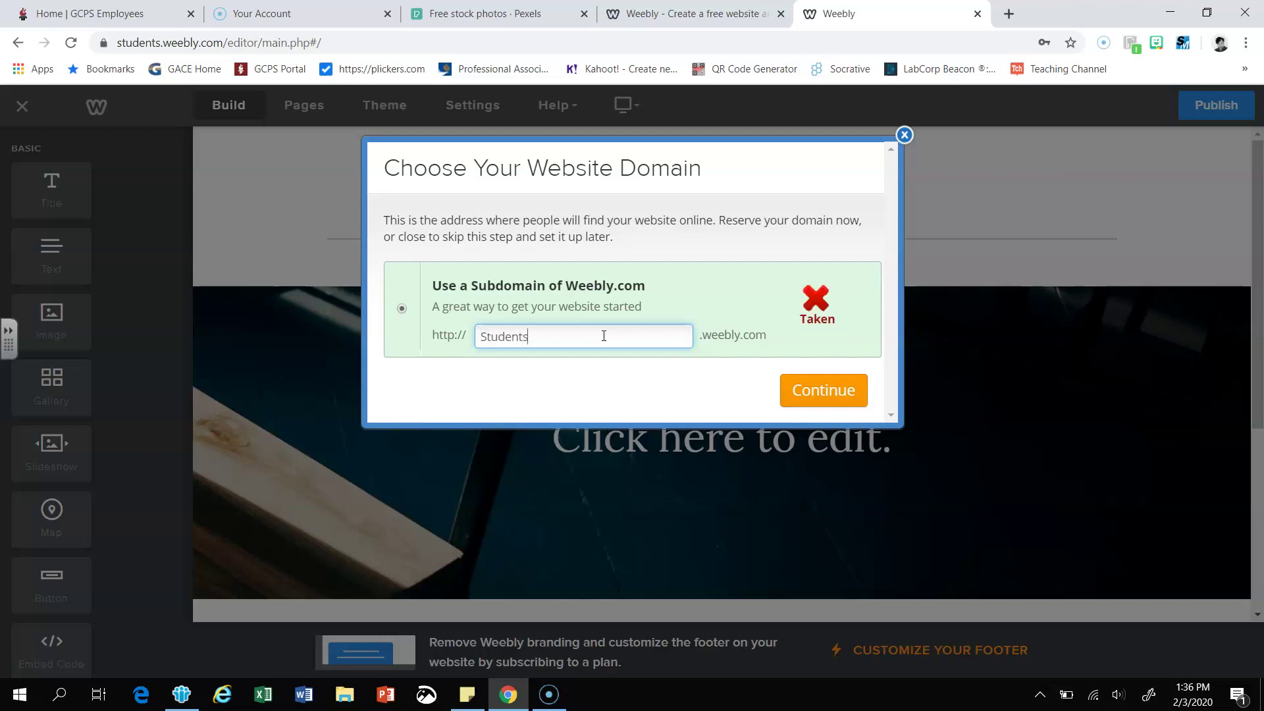
pyautogui.press('BackSpace')
pyautogui.press('BackSpace')
pyautogui.press('BackSpace')
pyautogui.press('BackSpace')
pyautogui.press('BackSpace')
pyautogui.press('BackSpace')
pyautogui.press('BackSpace')
pyautogui.press('BackSpace')
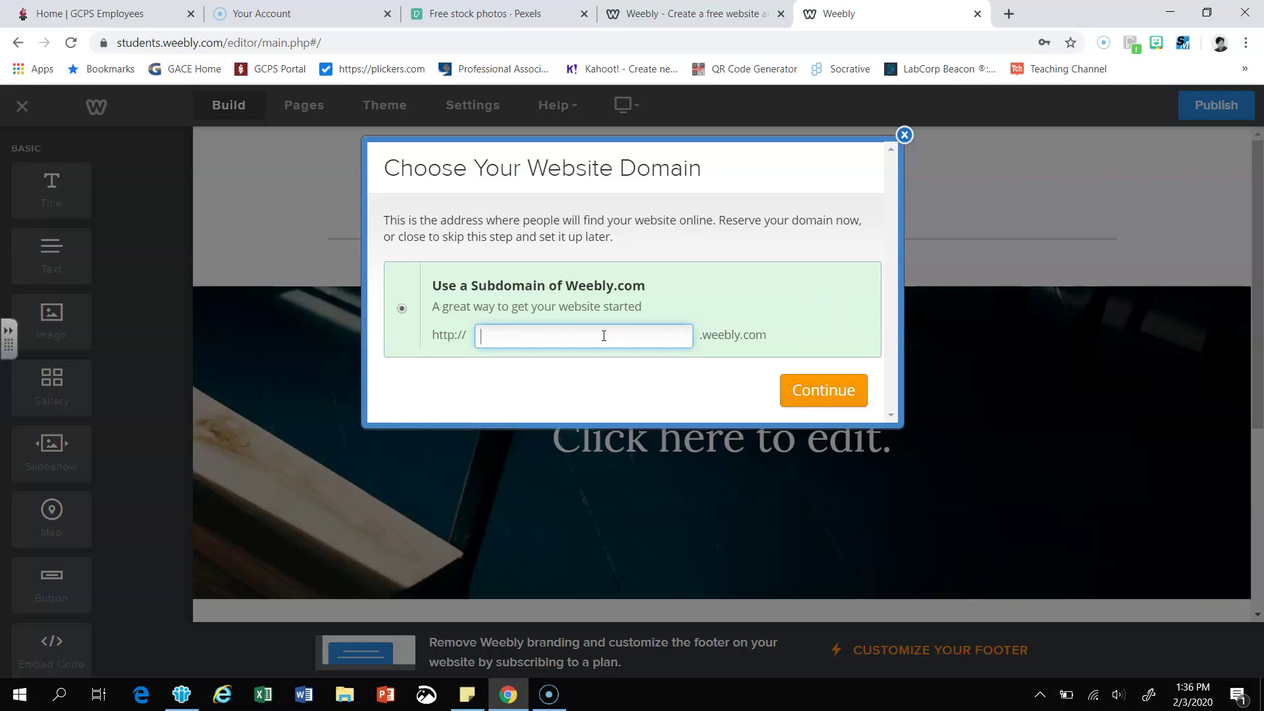
pyautogui.write('StudentsMemoirs')
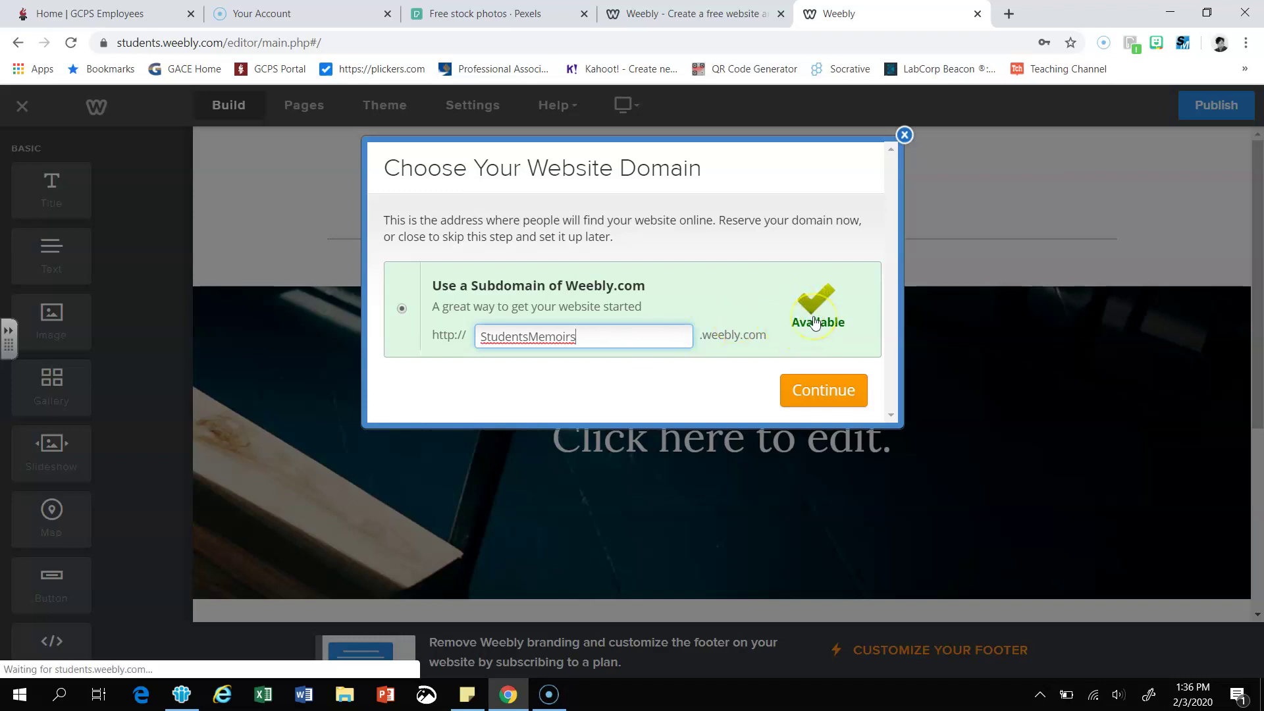
pyautogui.click(833, 394)
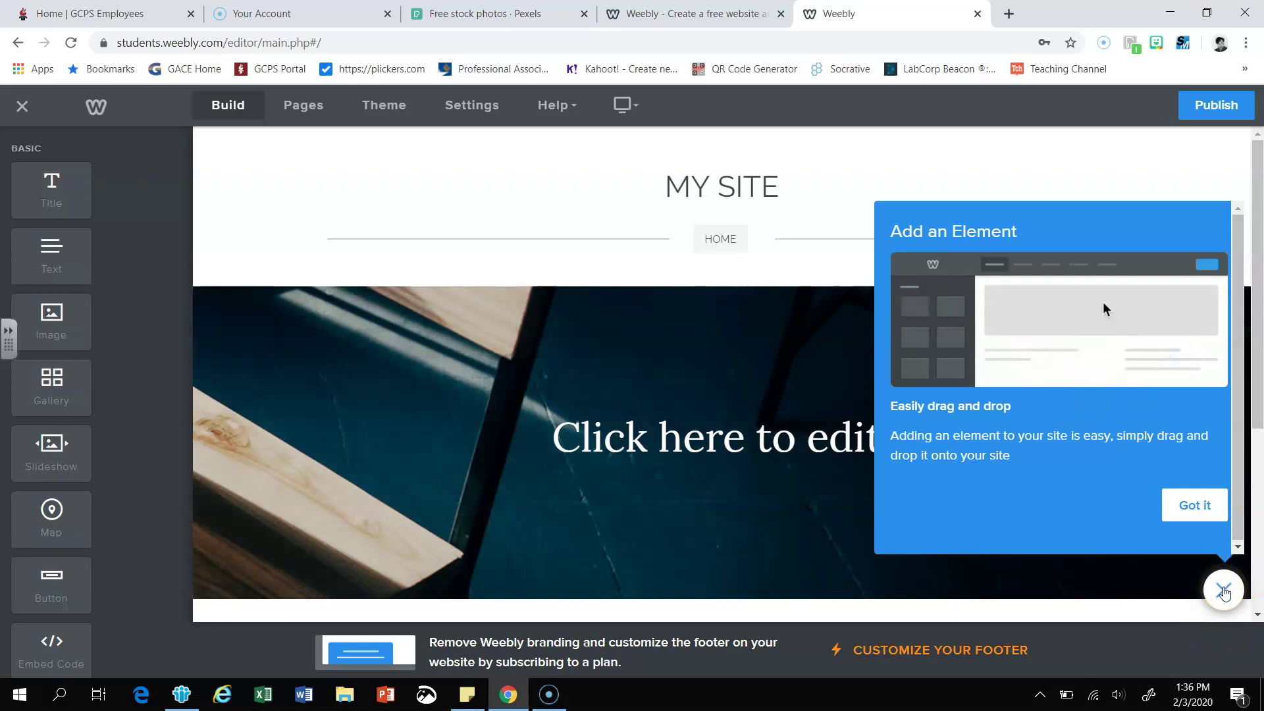
# - Replace the MY SITE header title with MIDDLE SCHOOL MEMOIRS, then select the header image
pyautogui.click(1223, 591)
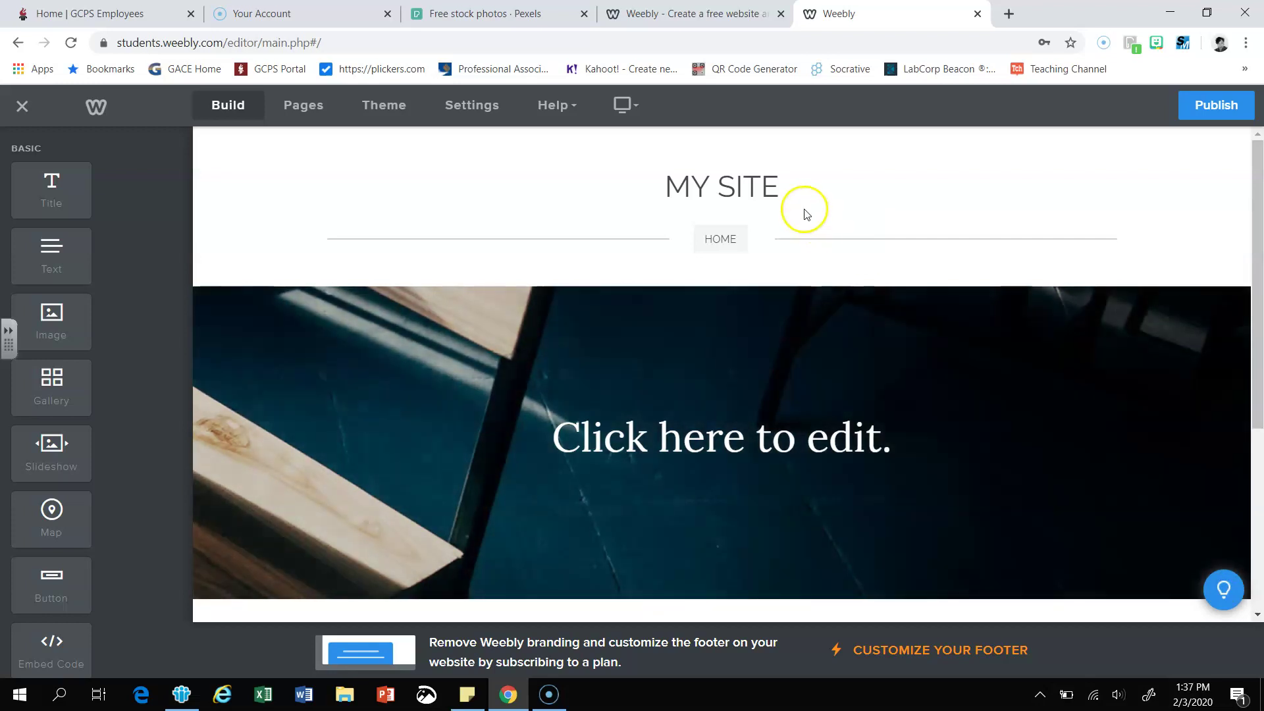
pyautogui.click(776, 192)
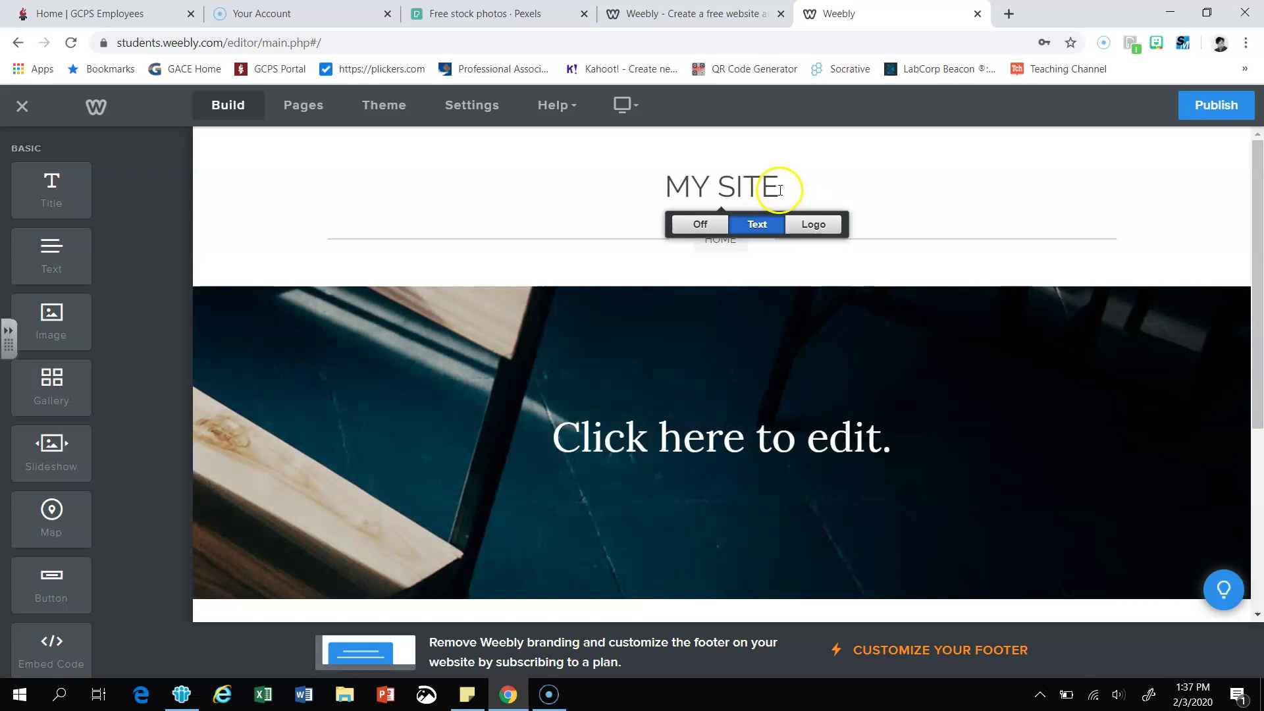
pyautogui.click(776, 190)
pyautogui.click(808, 191)
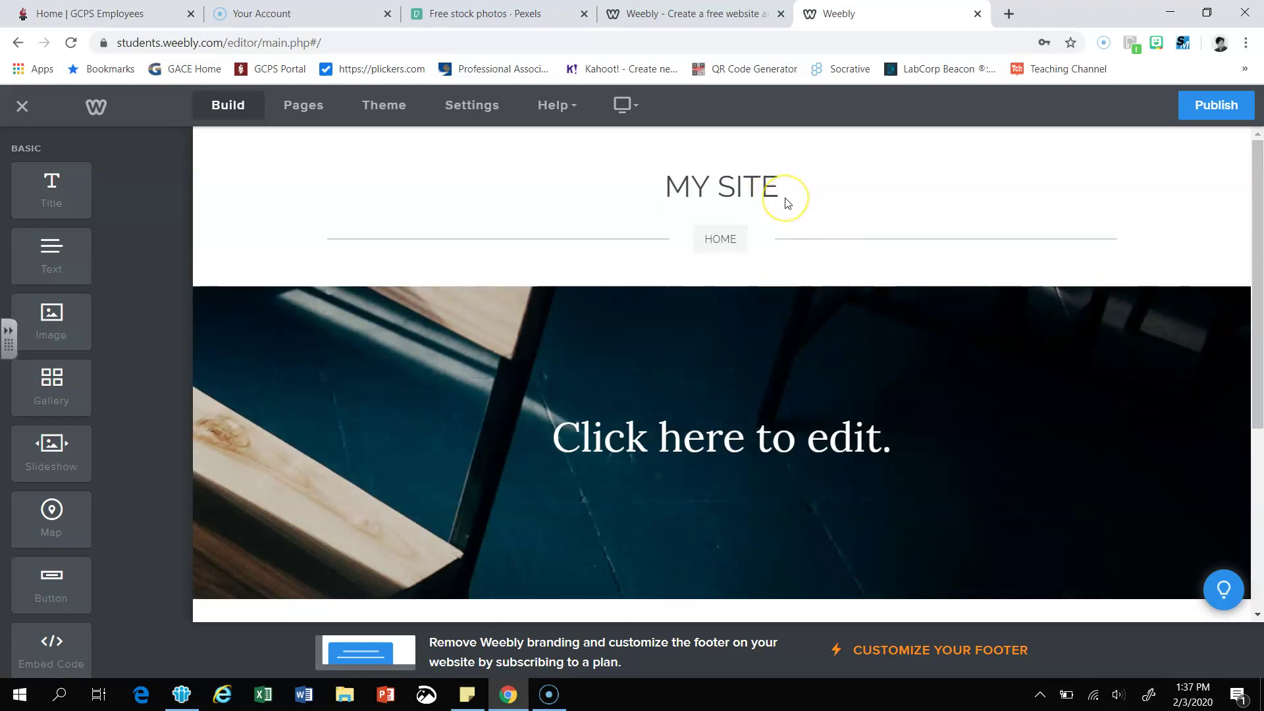
pyautogui.press('BackSpace')
pyautogui.press('BackSpace')
pyautogui.press('BackSpace')
pyautogui.press('BackSpace')
pyautogui.press('BackSpace')
pyautogui.press('BackSpace')
pyautogui.press('BackSpace')
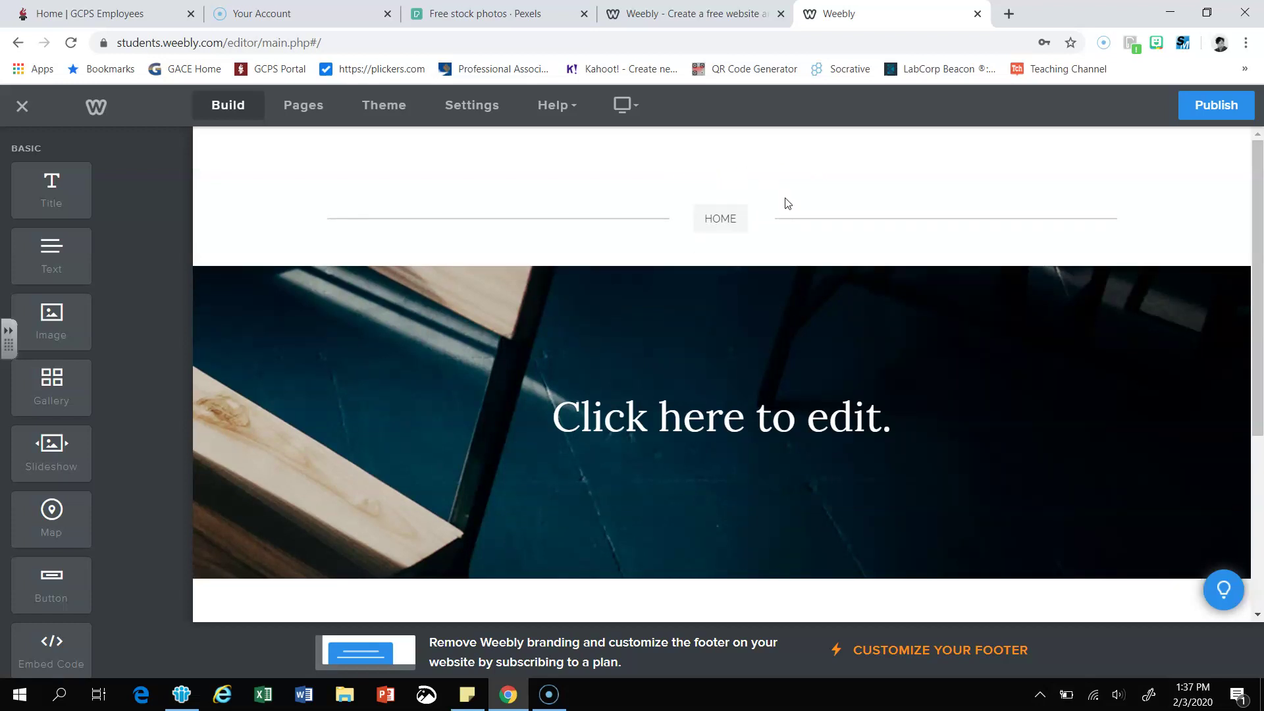
pyautogui.write('MI')
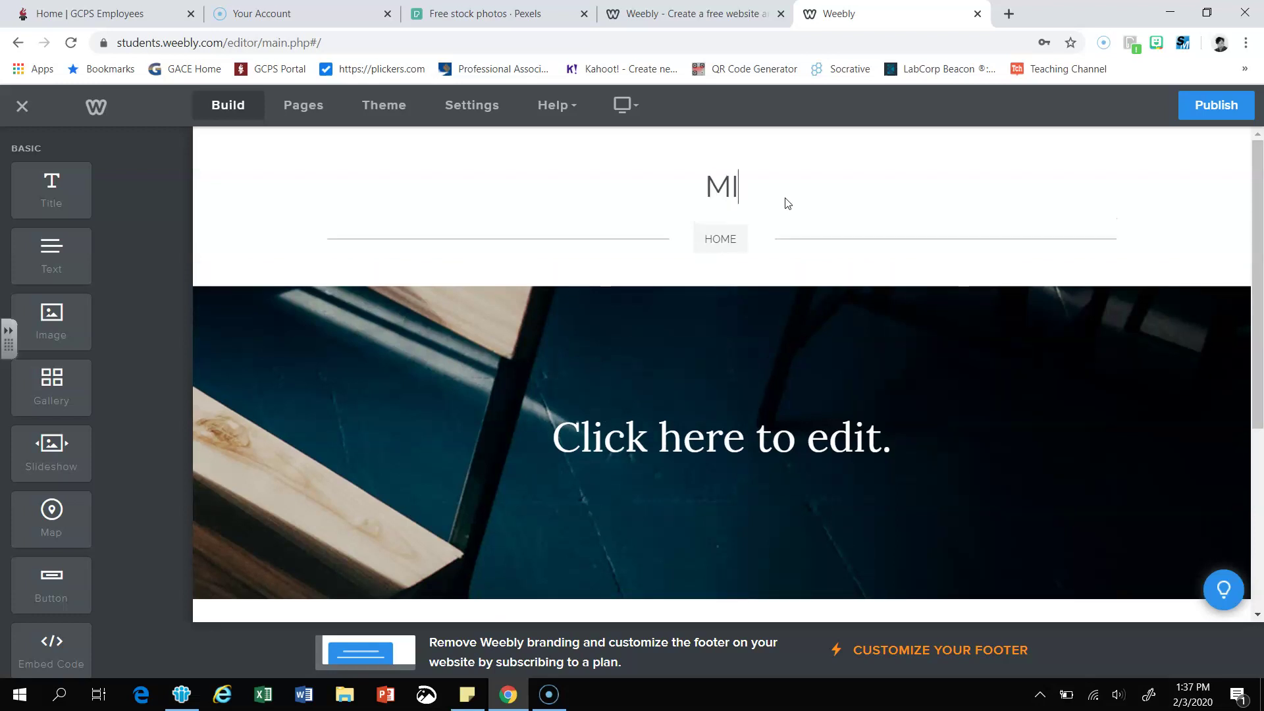
pyautogui.write('DDLE SCHOOL MEMOIRS')
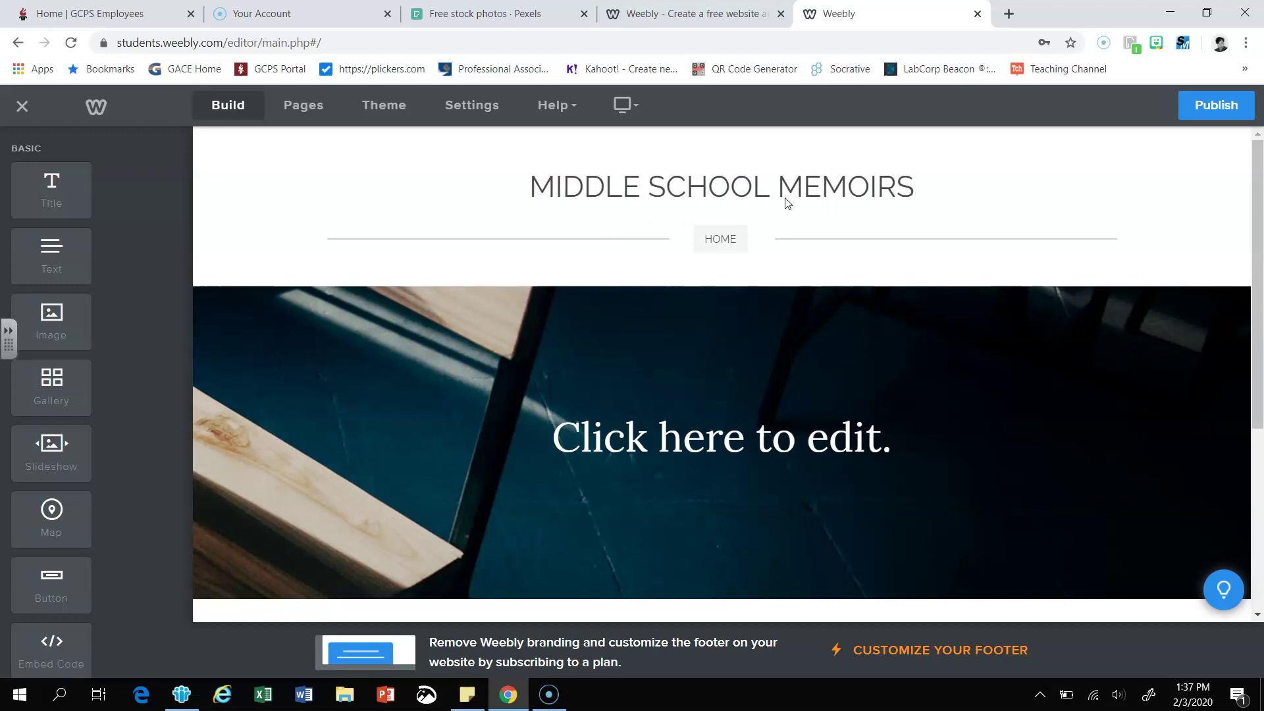
pyautogui.click(788, 227)
pyautogui.scroll(-1, 751, 288)
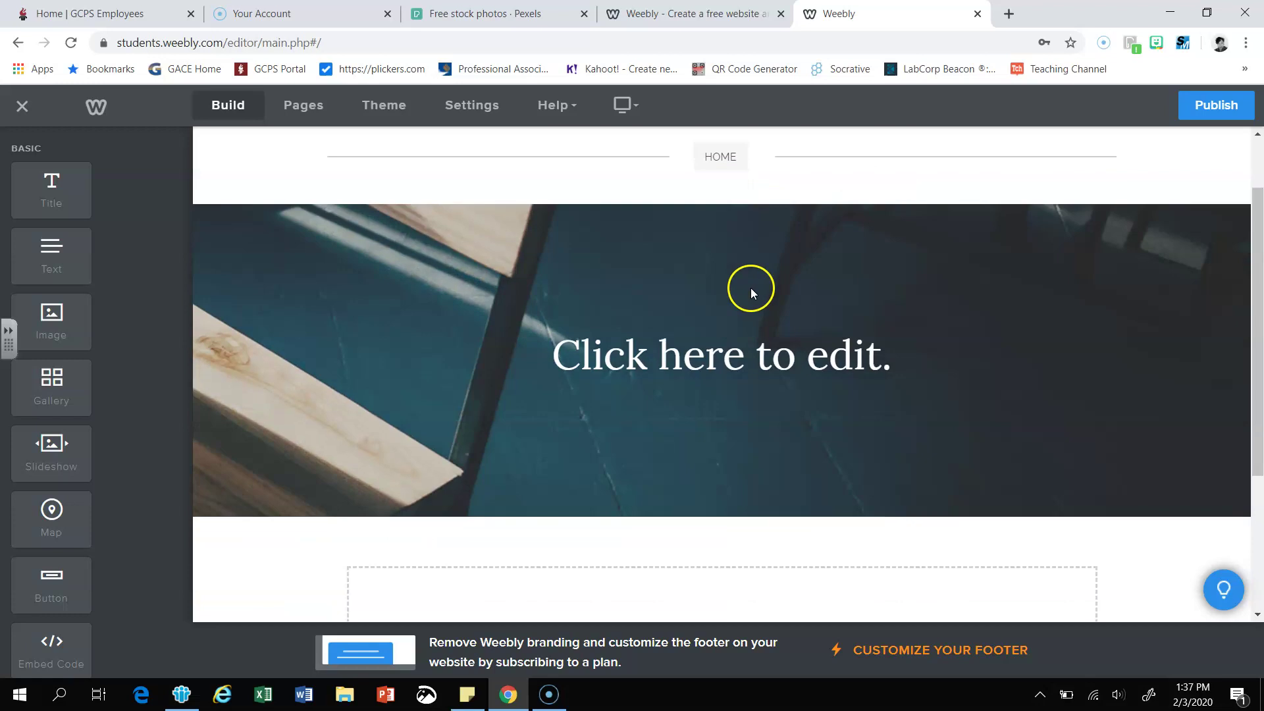
pyautogui.click(688, 395)
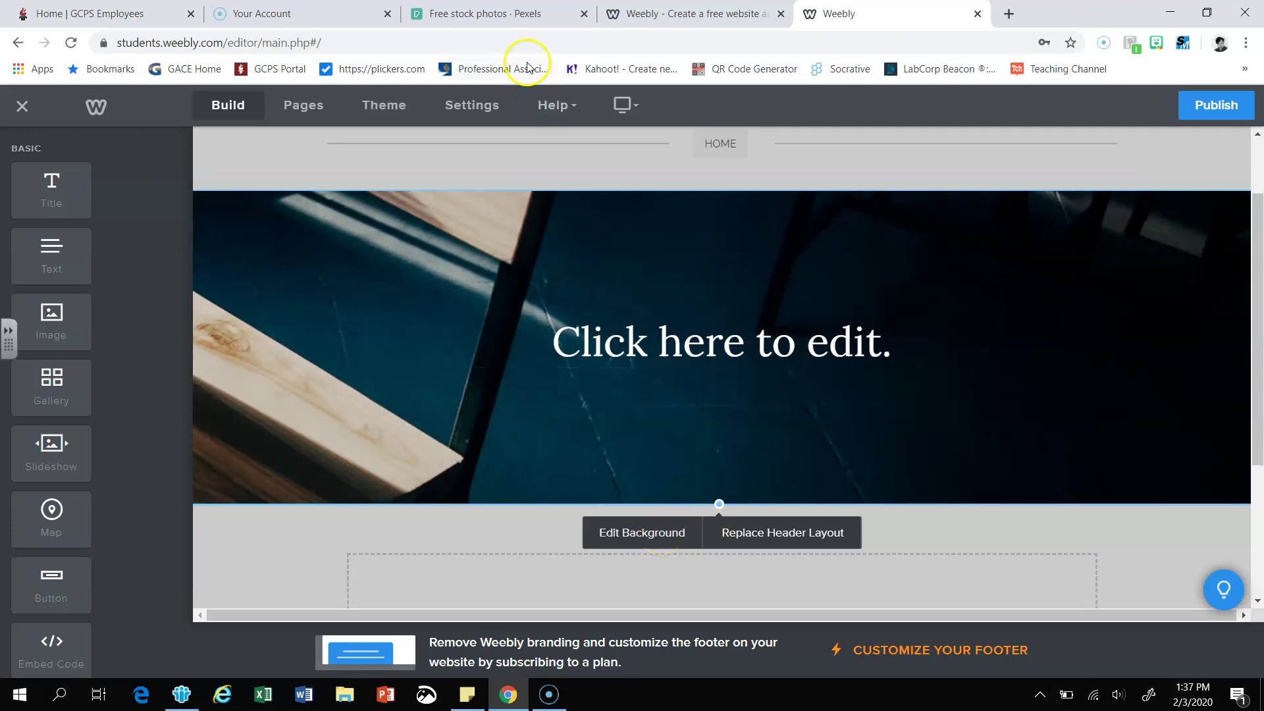
# - Search Pexels for Books and open the Grayscale Photo of Hanging Books
pyautogui.click(524, 14)
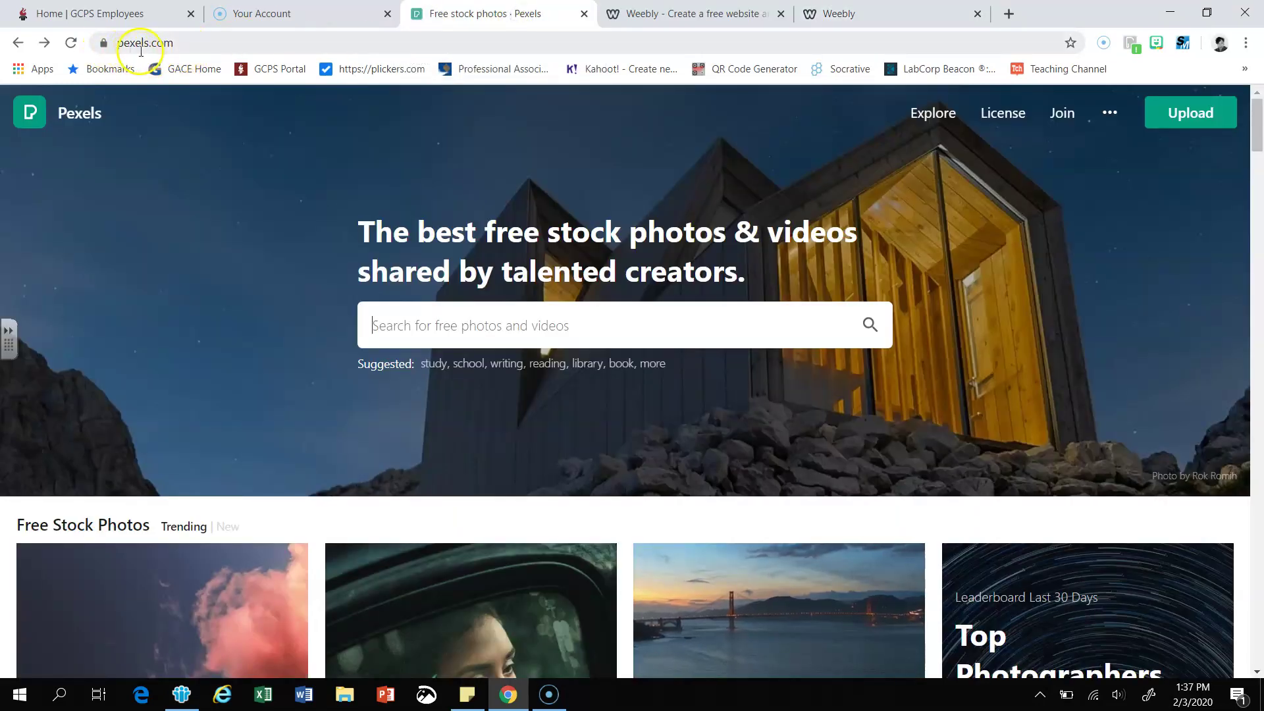
pyautogui.click(359, 318)
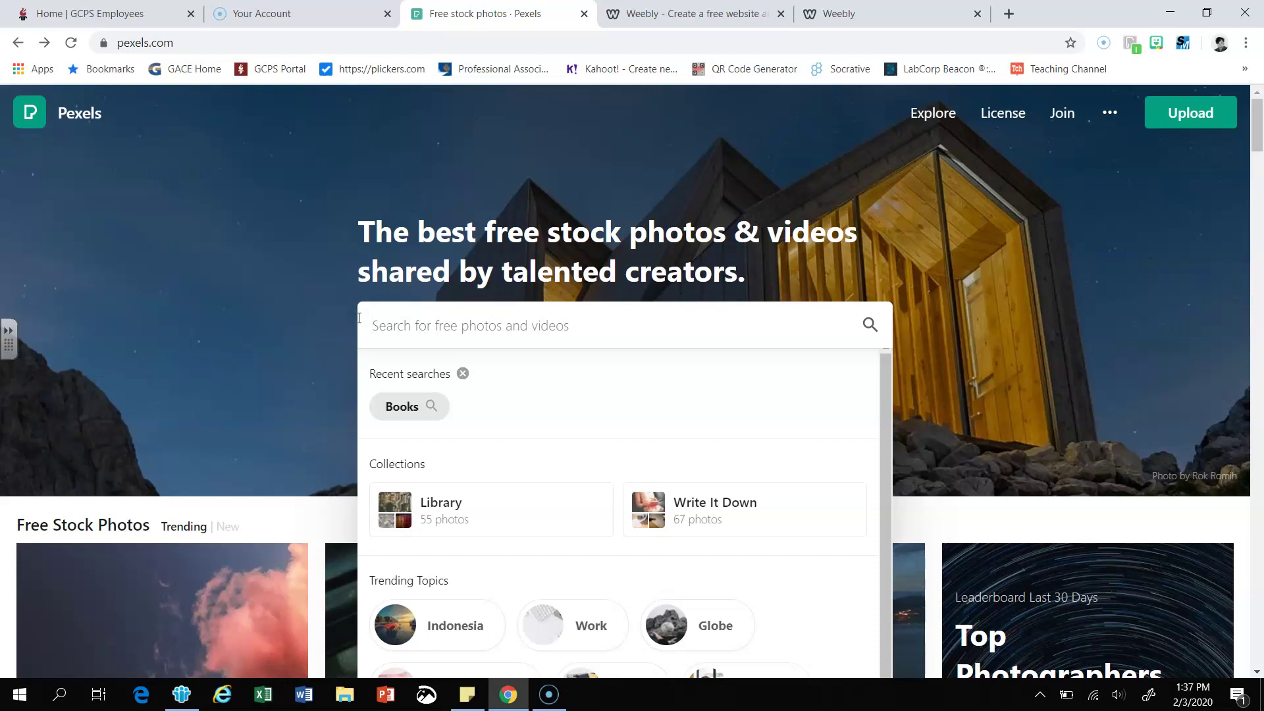
pyautogui.write('Books')
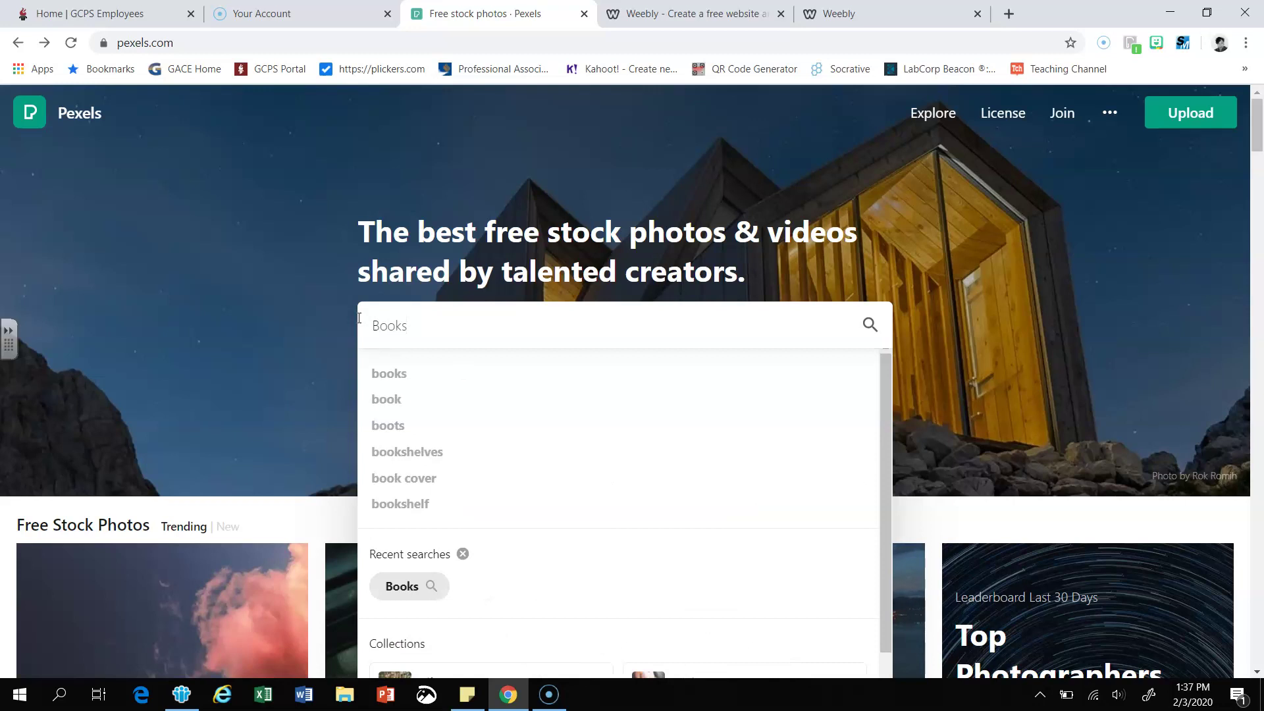
pyautogui.press('Return')
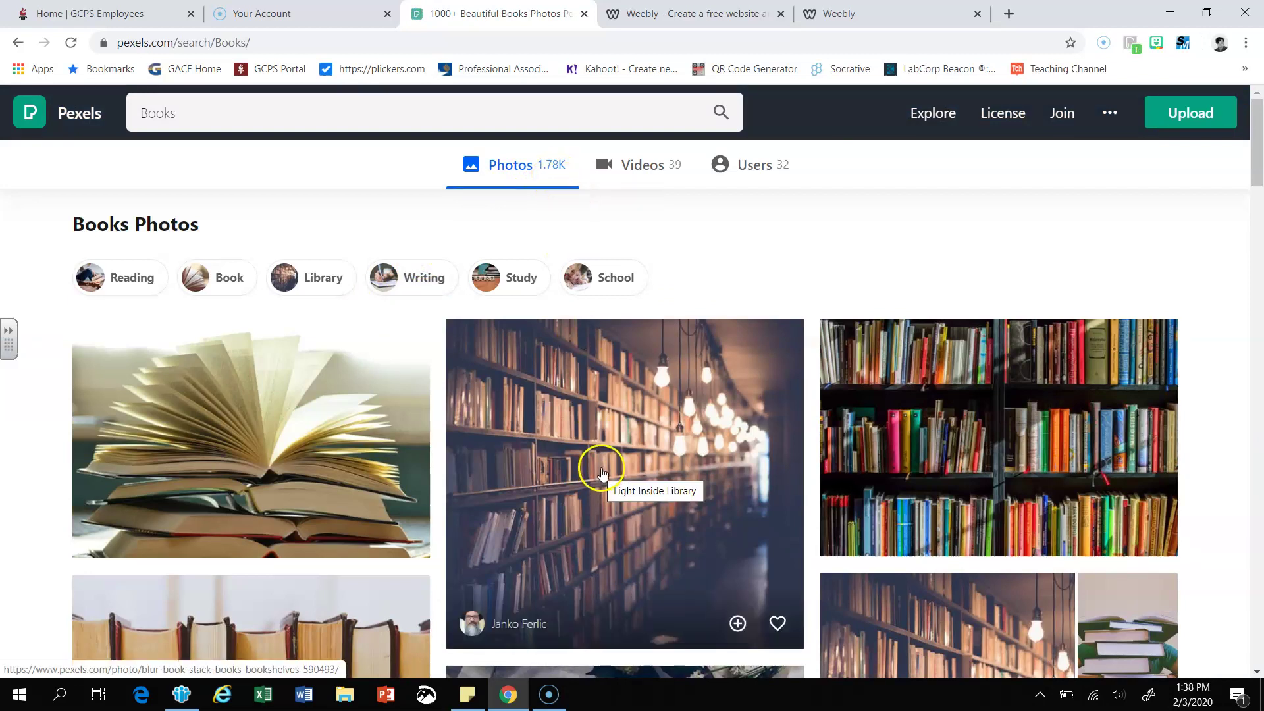
pyautogui.scroll(-3, 602, 474)
pyautogui.scroll(-8, 603, 472)
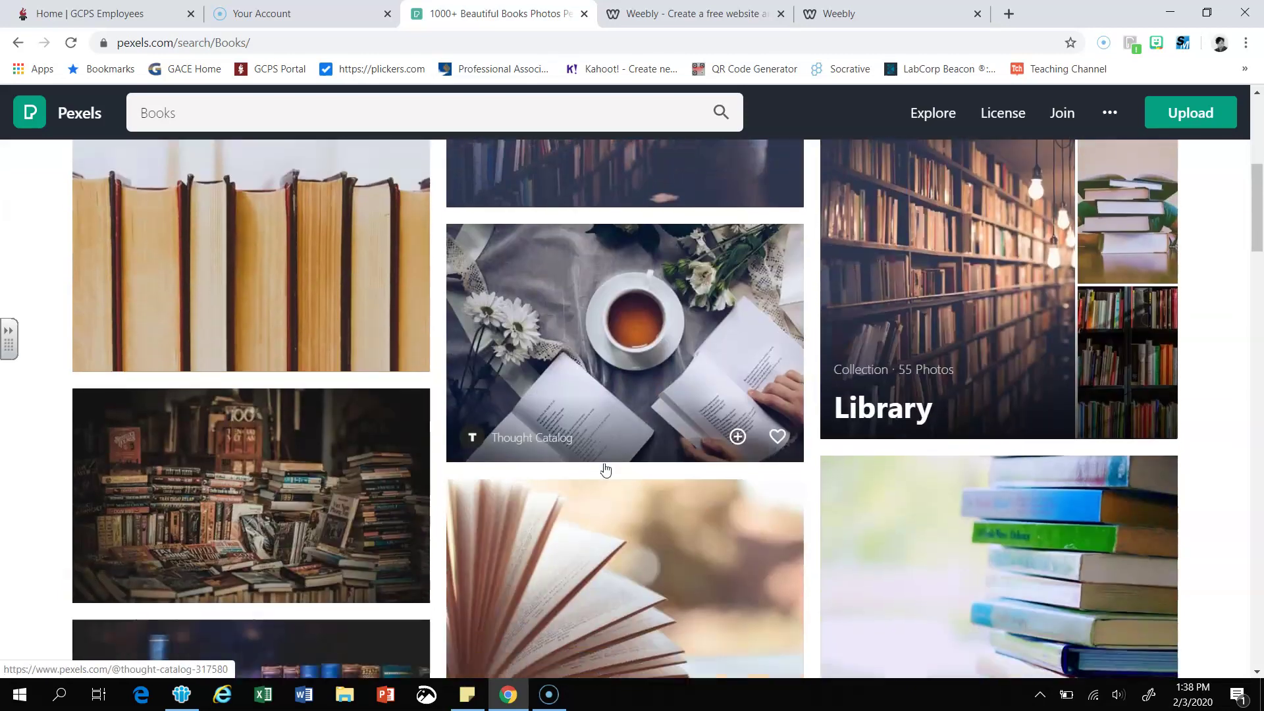
pyautogui.scroll(-5, 606, 468)
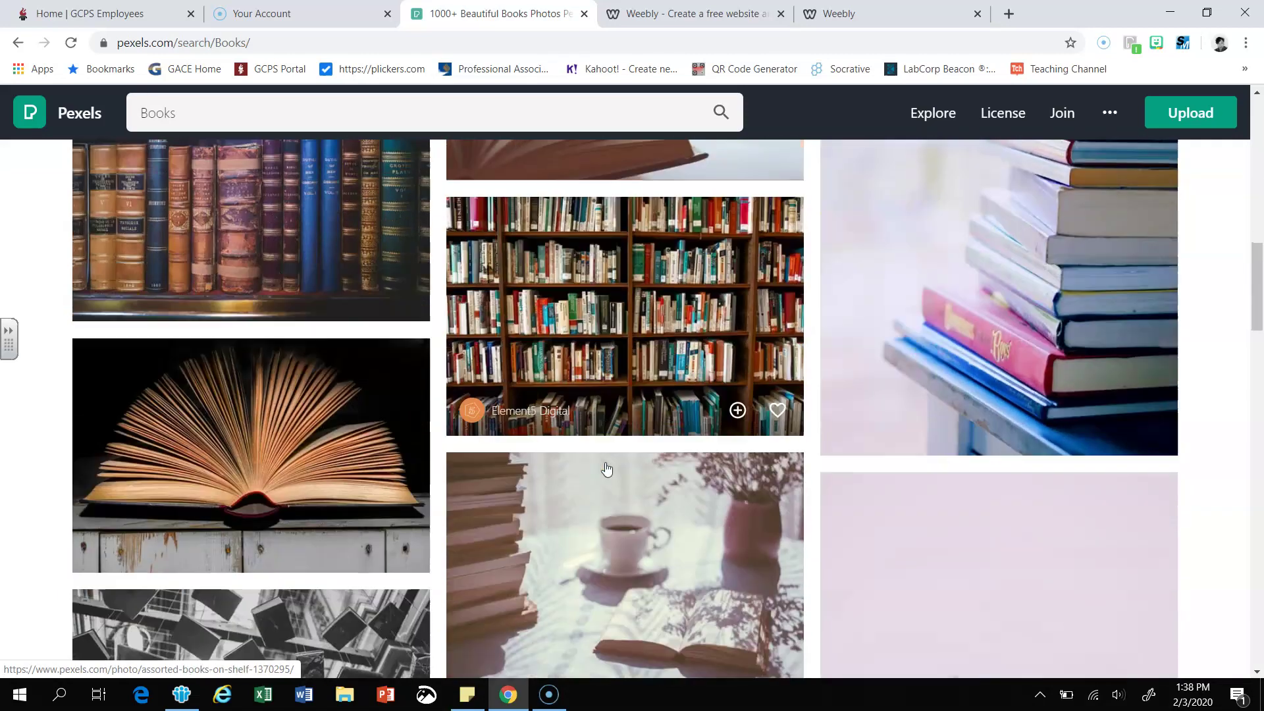
pyautogui.scroll(-4, 604, 467)
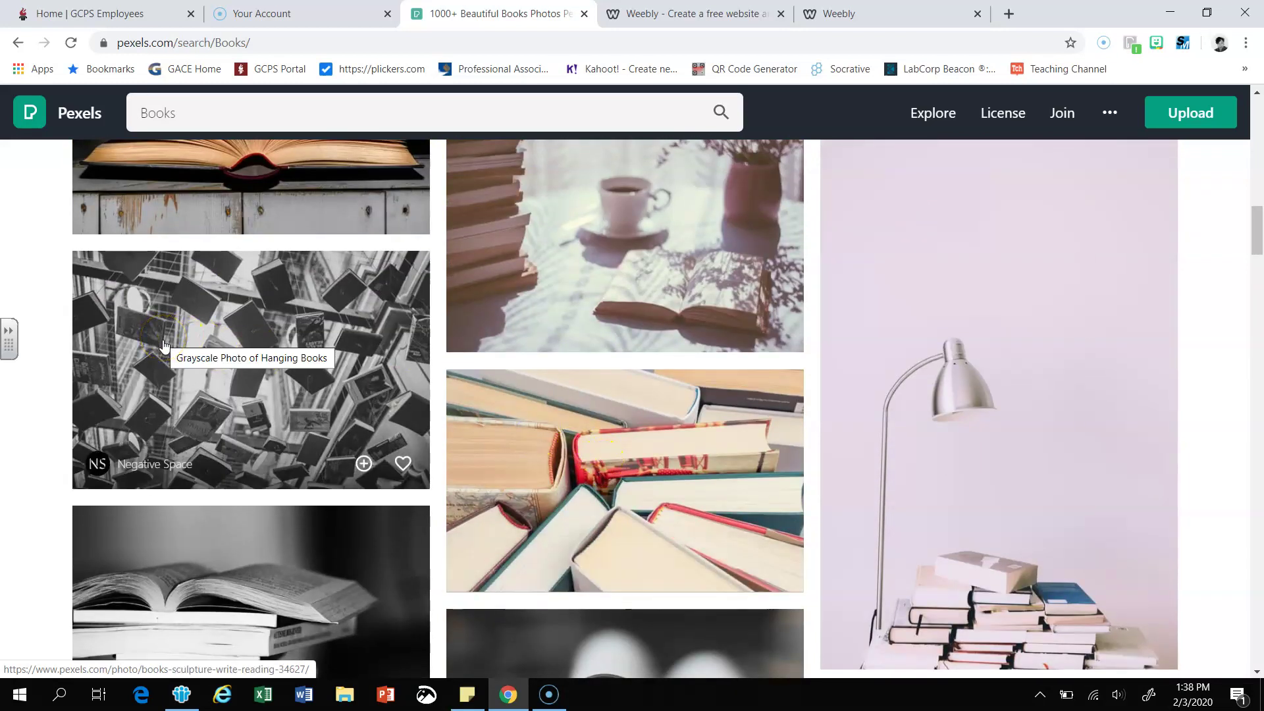
pyautogui.click(164, 345)
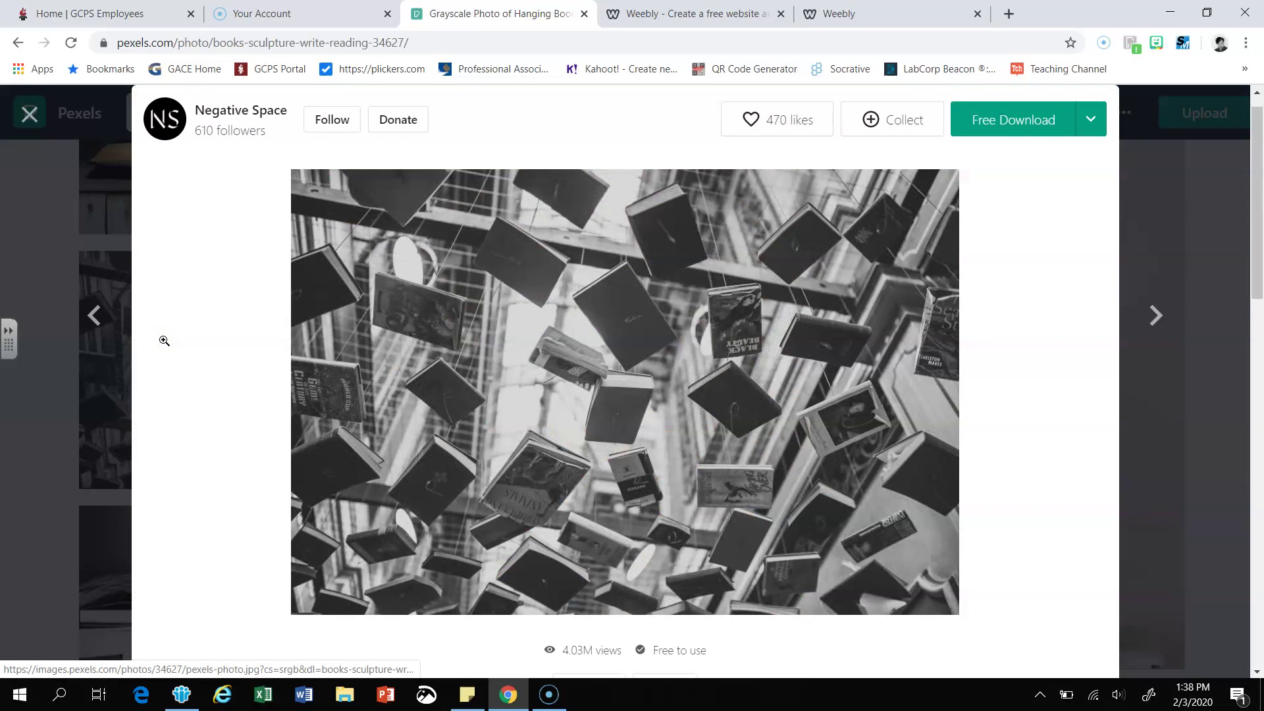
# - Download the photo as books-sculpture-write-reading-34627.jpg and return to the Weebly editor
pyautogui.click(991, 126)
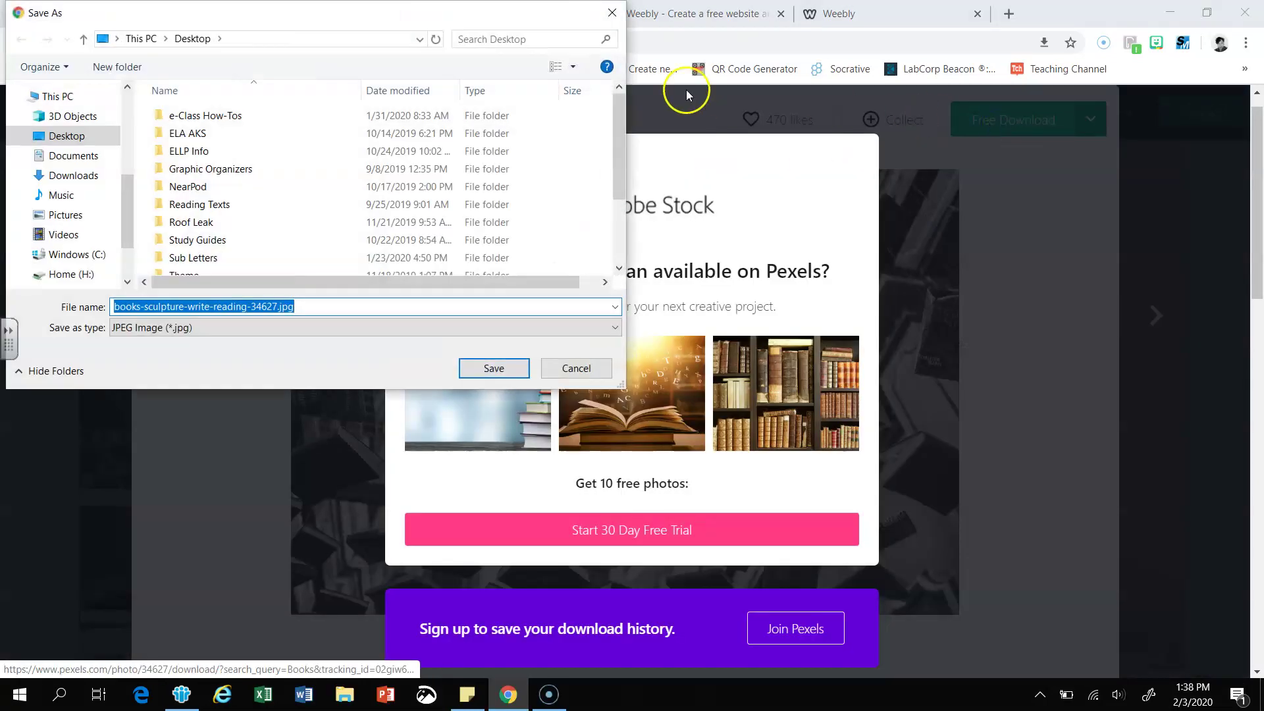
pyautogui.click(501, 370)
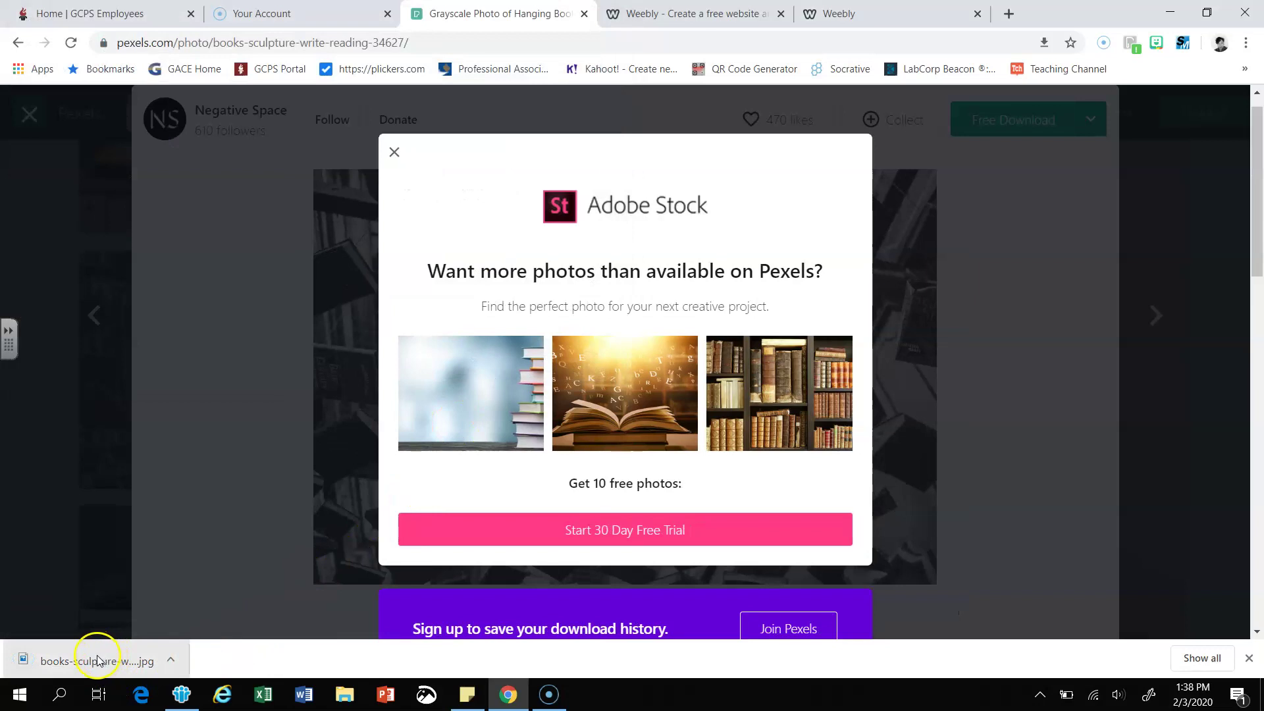
pyautogui.click(395, 152)
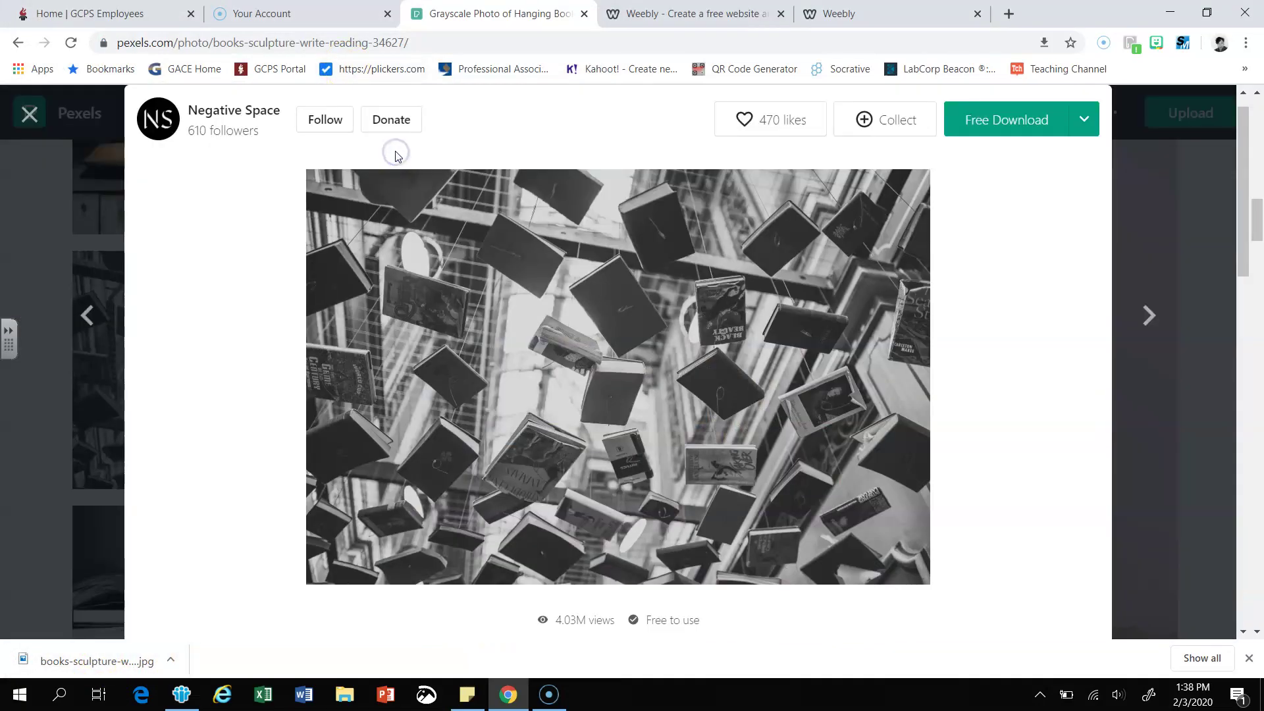
pyautogui.click(29, 115)
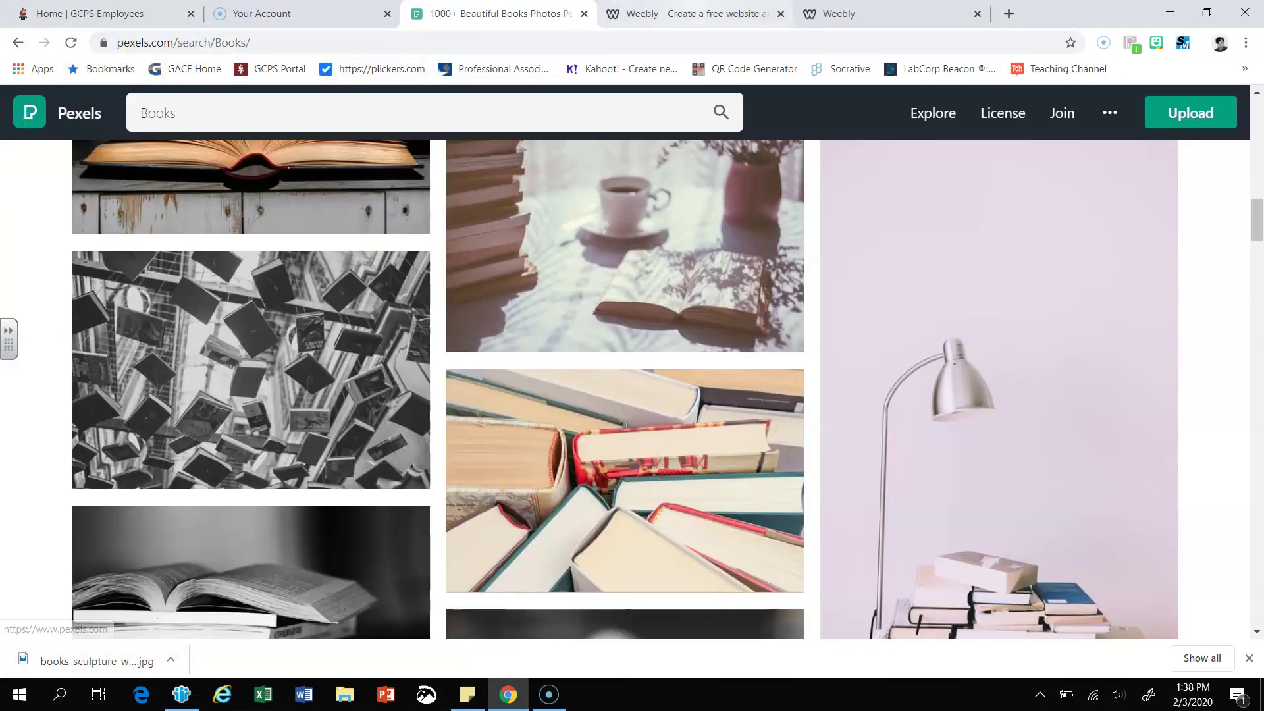
pyautogui.click(833, 16)
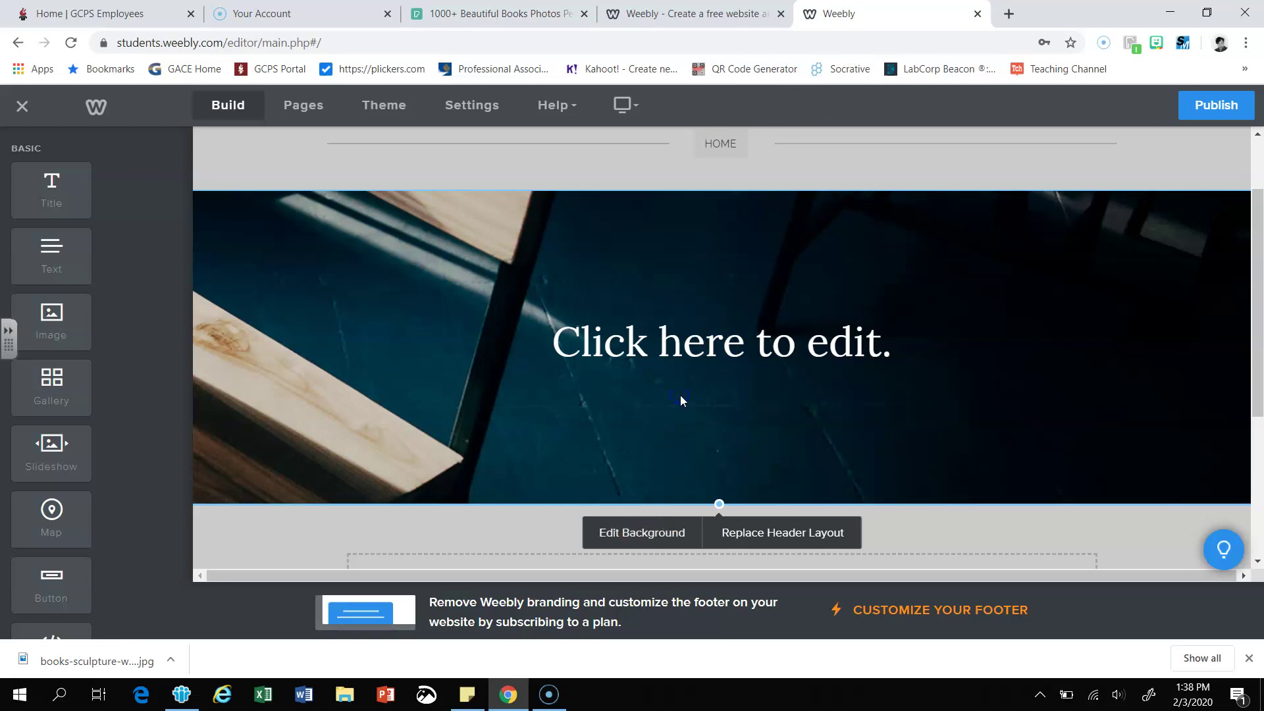
# - Upload the downloaded hanging-books photo and save it as the header background image
pyautogui.click(636, 538)
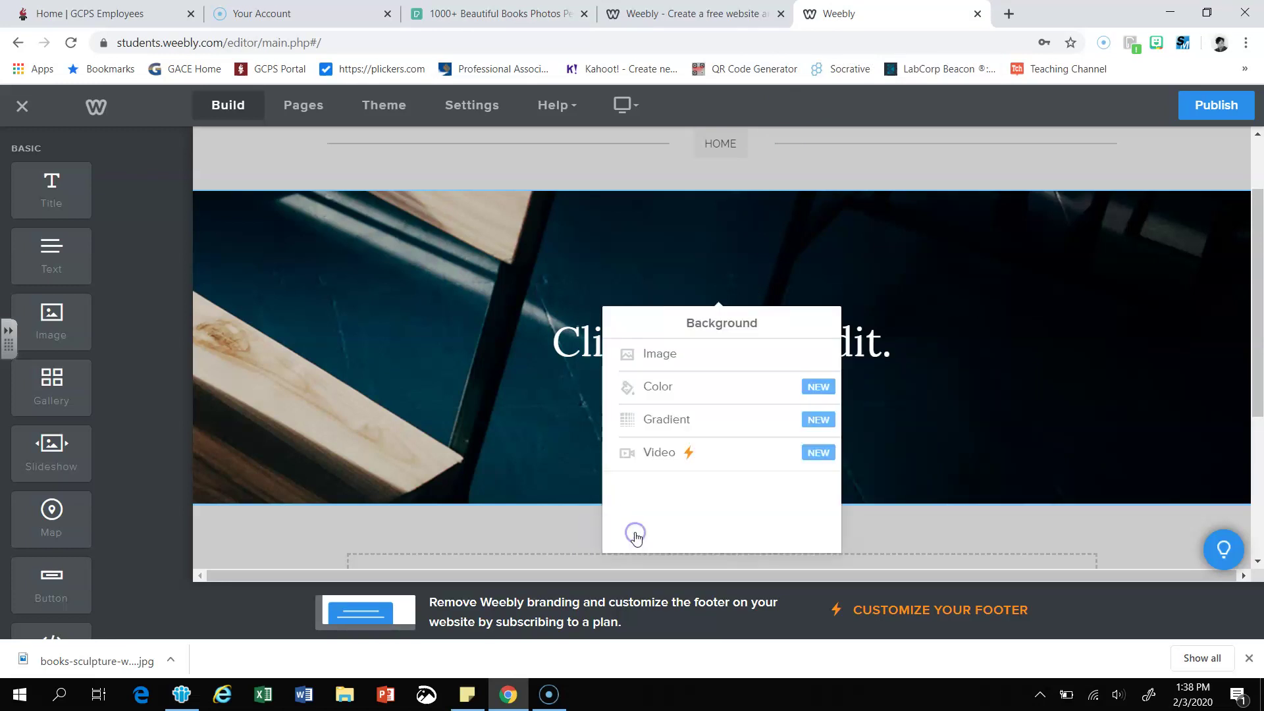
pyautogui.click(676, 358)
pyautogui.click(685, 412)
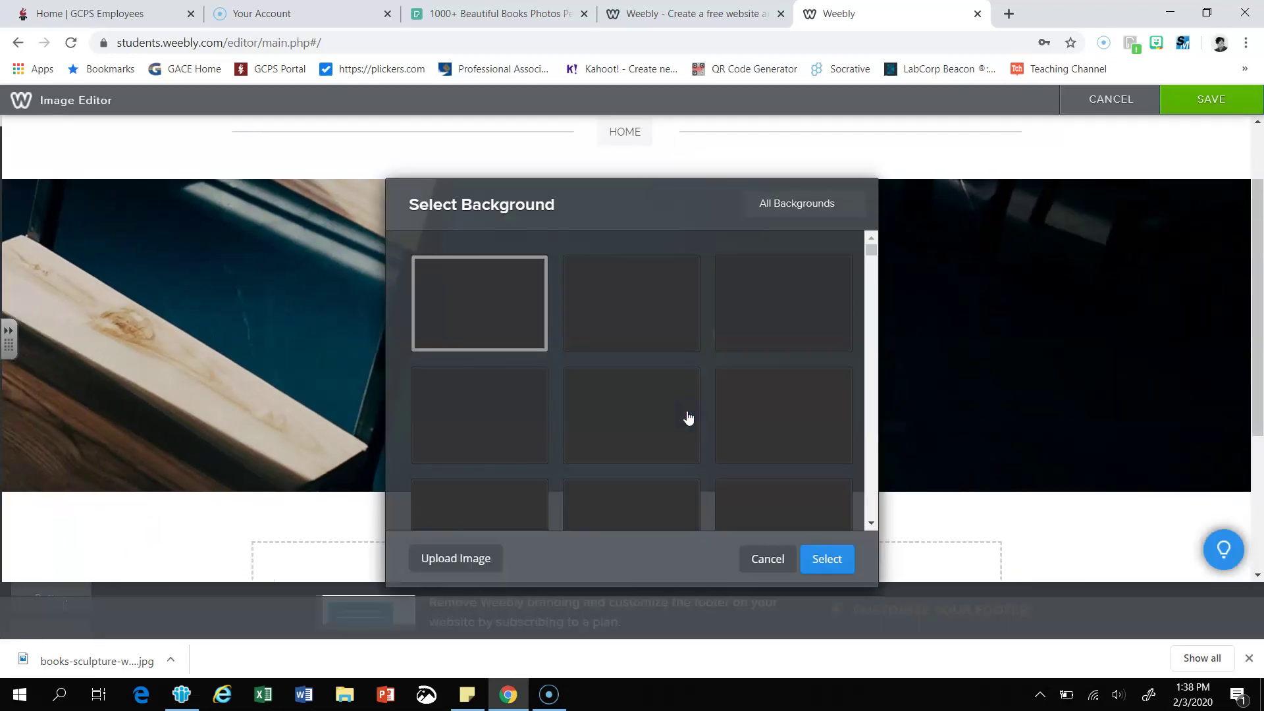
pyautogui.click(457, 563)
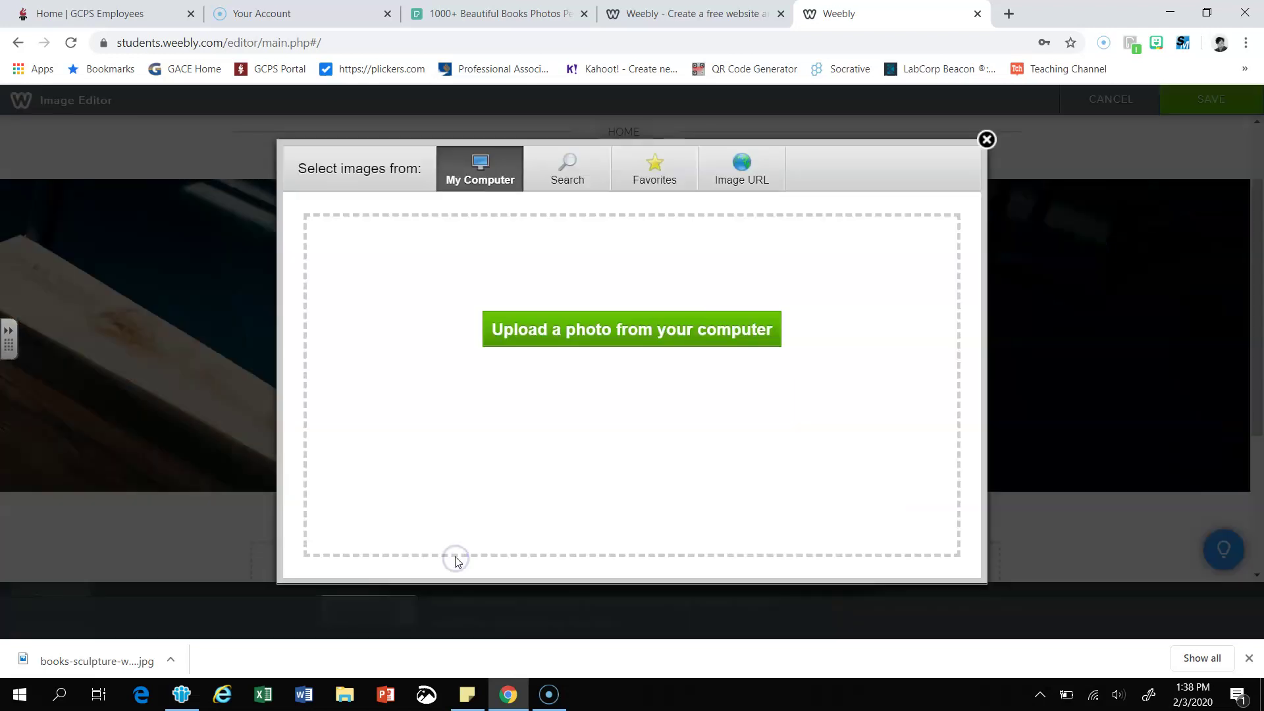
pyautogui.moveTo(130, 653)
pyautogui.mouseDown()
pyautogui.moveTo(85, 664)
pyautogui.moveTo(361, 559)
pyautogui.moveTo(632, 325)
pyautogui.mouseUp()
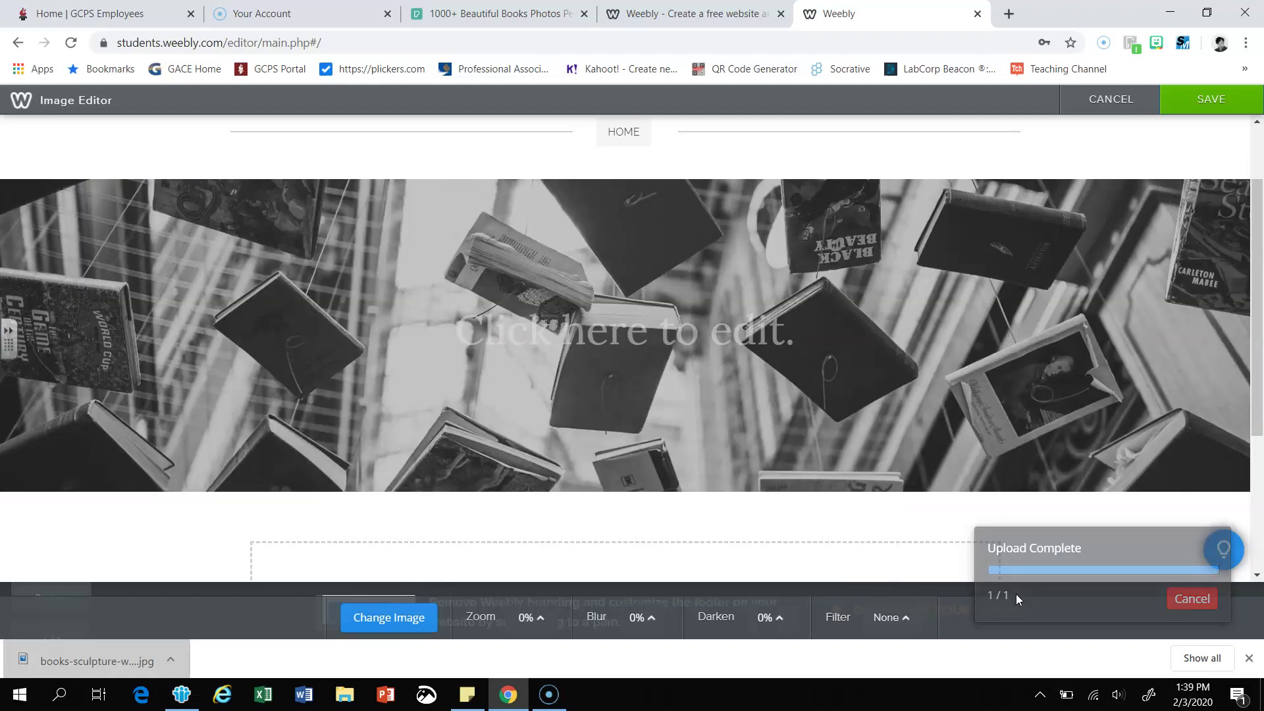
pyautogui.click(957, 476)
pyautogui.click(831, 361)
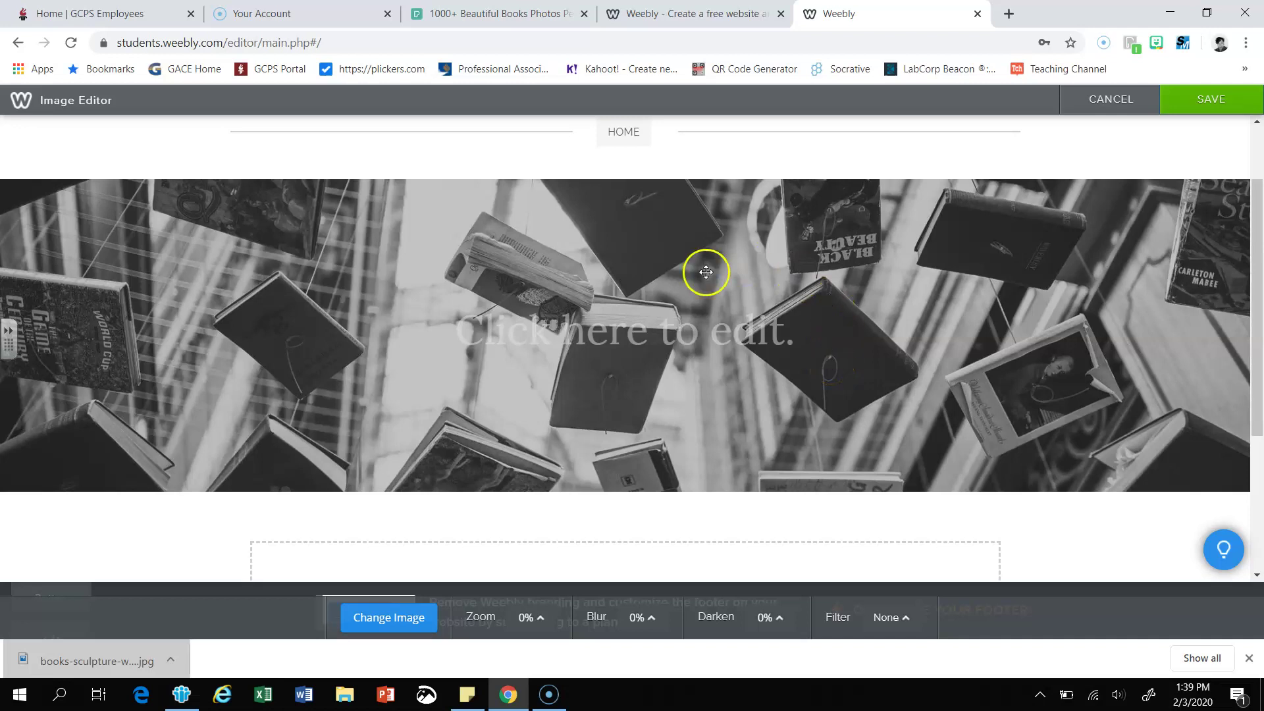
pyautogui.scroll(3, 706, 267)
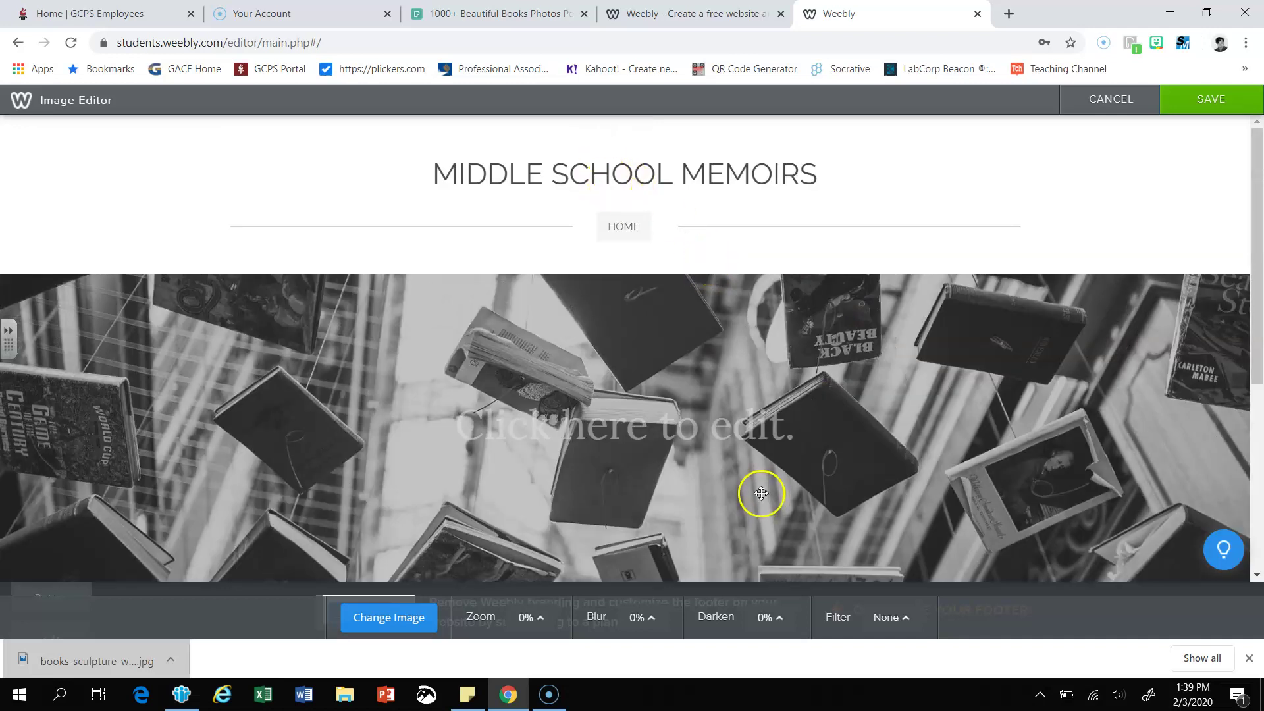
pyautogui.scroll(-4, 724, 454)
pyautogui.scroll(4, 683, 304)
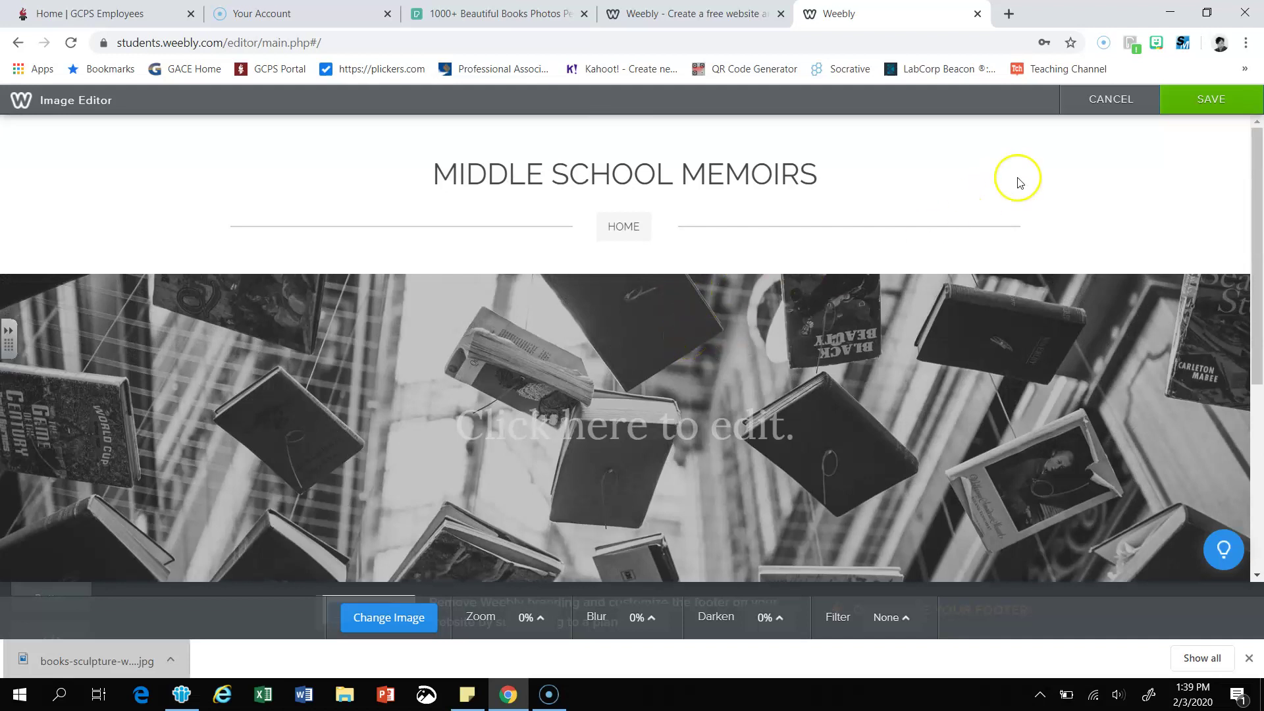
pyautogui.click(1207, 109)
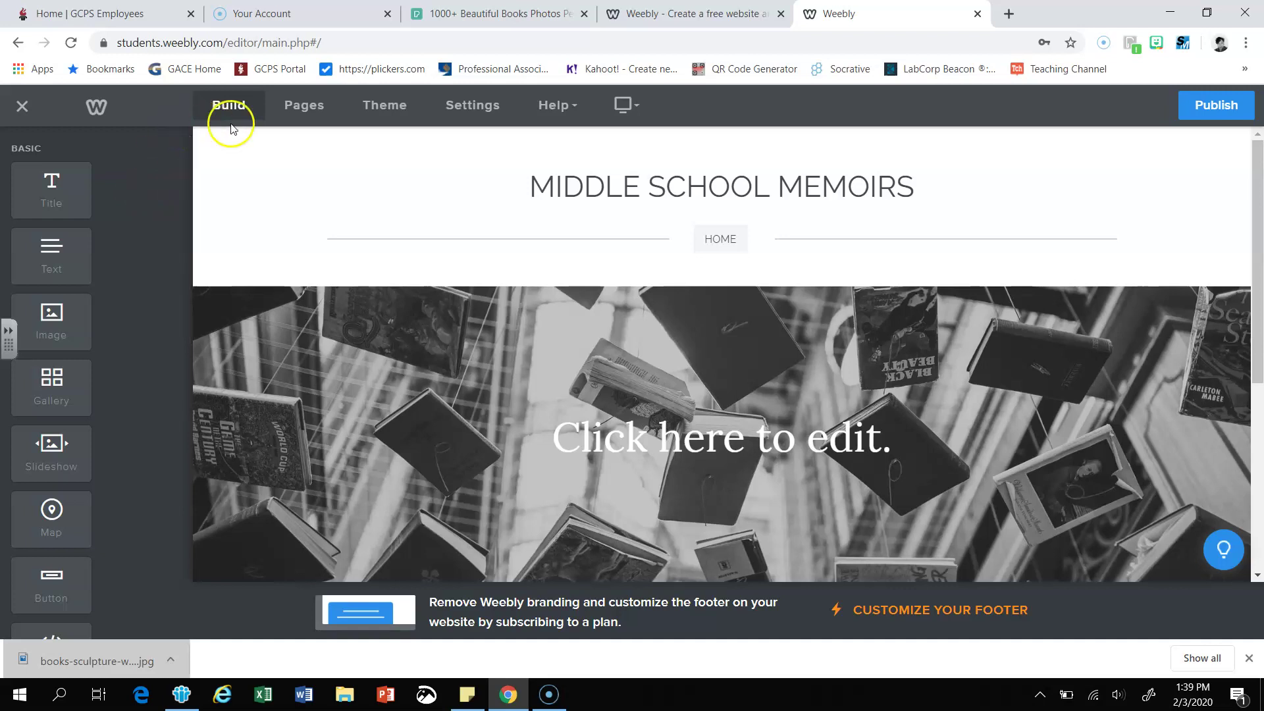
# - Add a new Blog page to the site
pyautogui.click(297, 112)
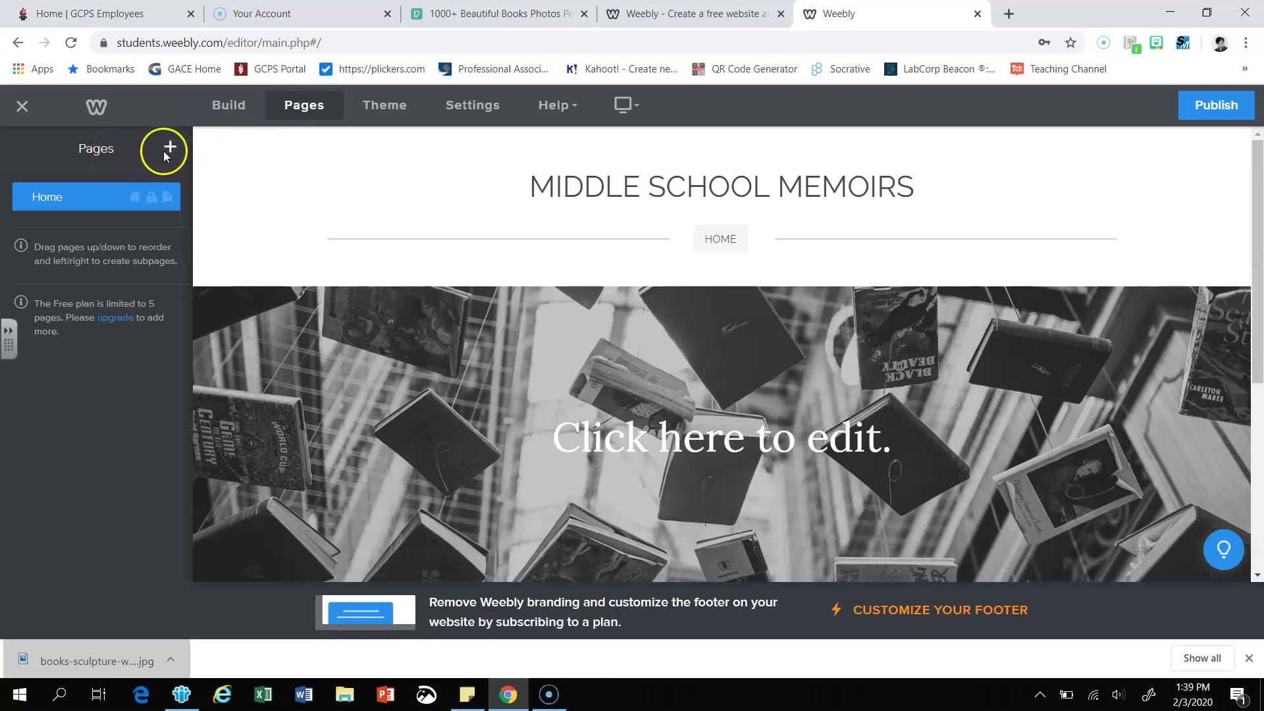
pyautogui.click(170, 151)
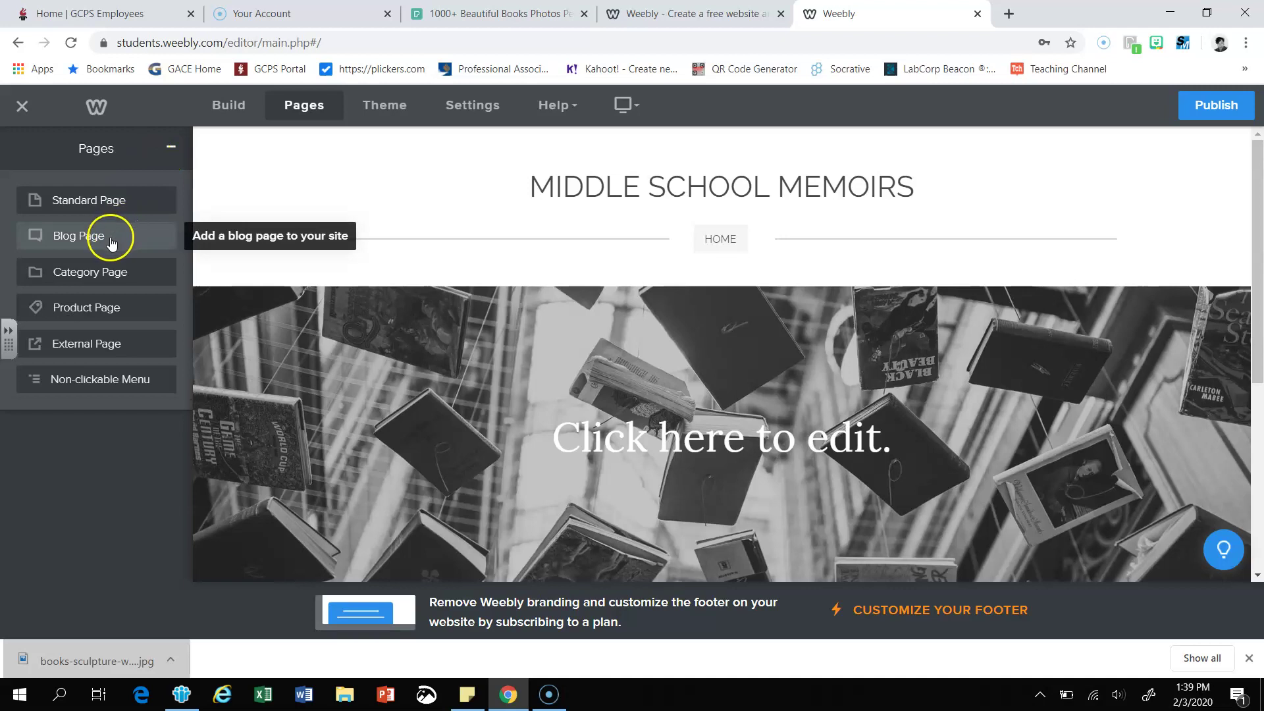
pyautogui.click(110, 243)
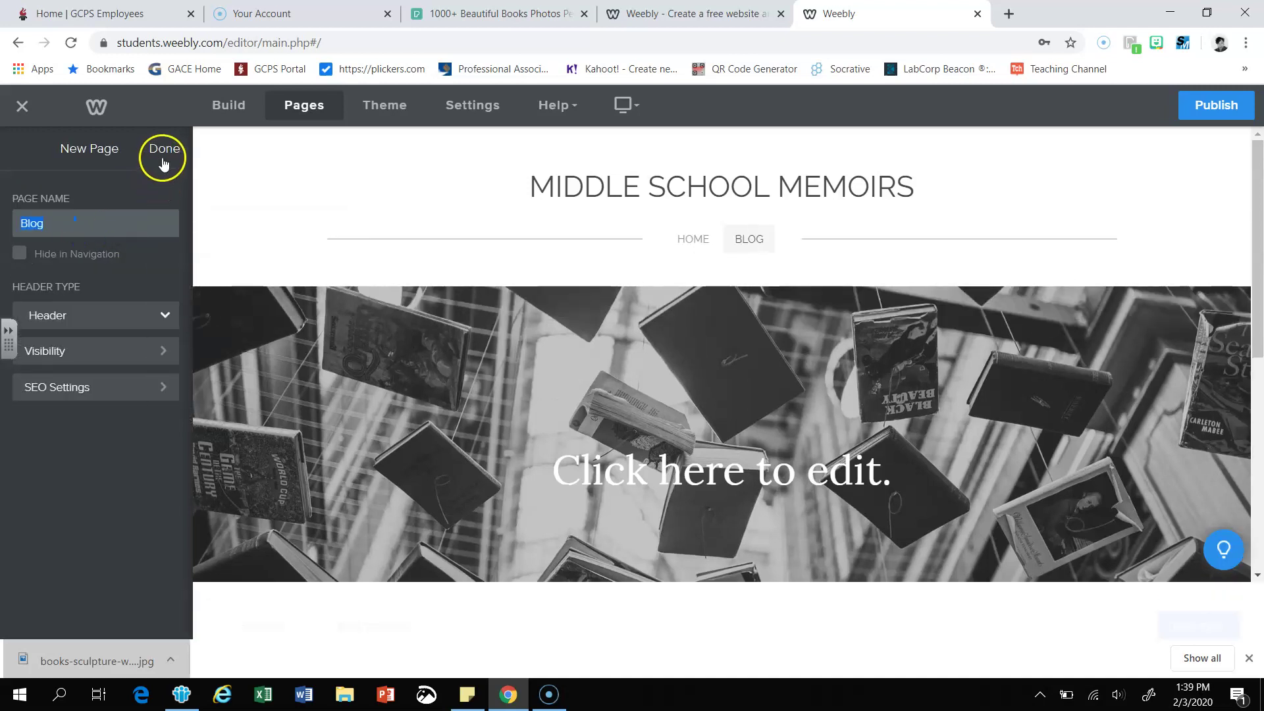
pyautogui.click(164, 164)
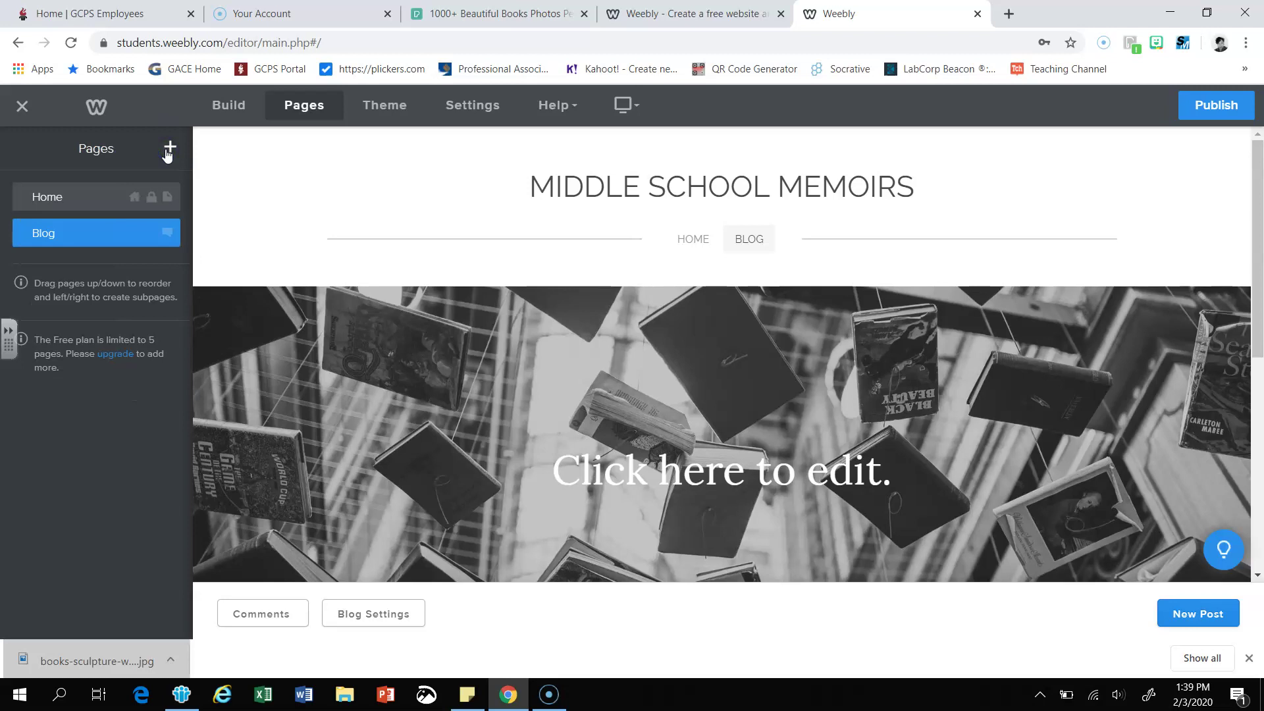
# - Delete the Home page, leaving Blog as the only page
pyautogui.click(80, 200)
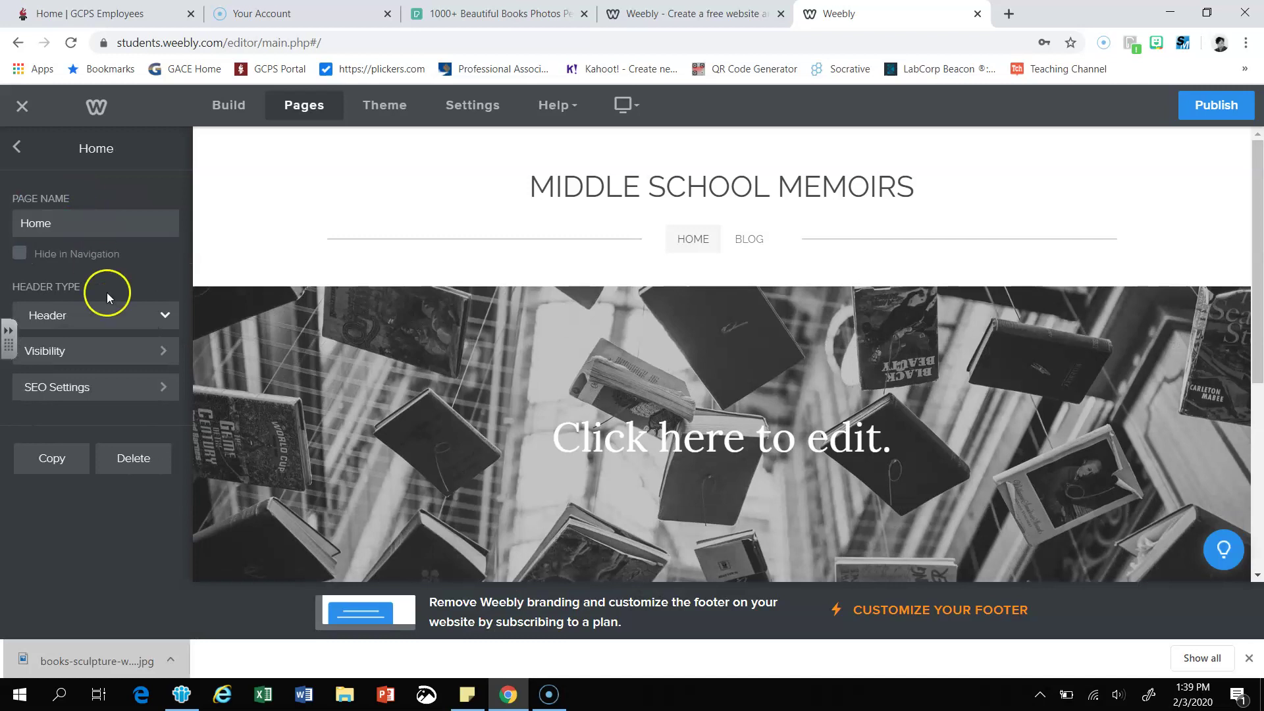
pyautogui.click(140, 461)
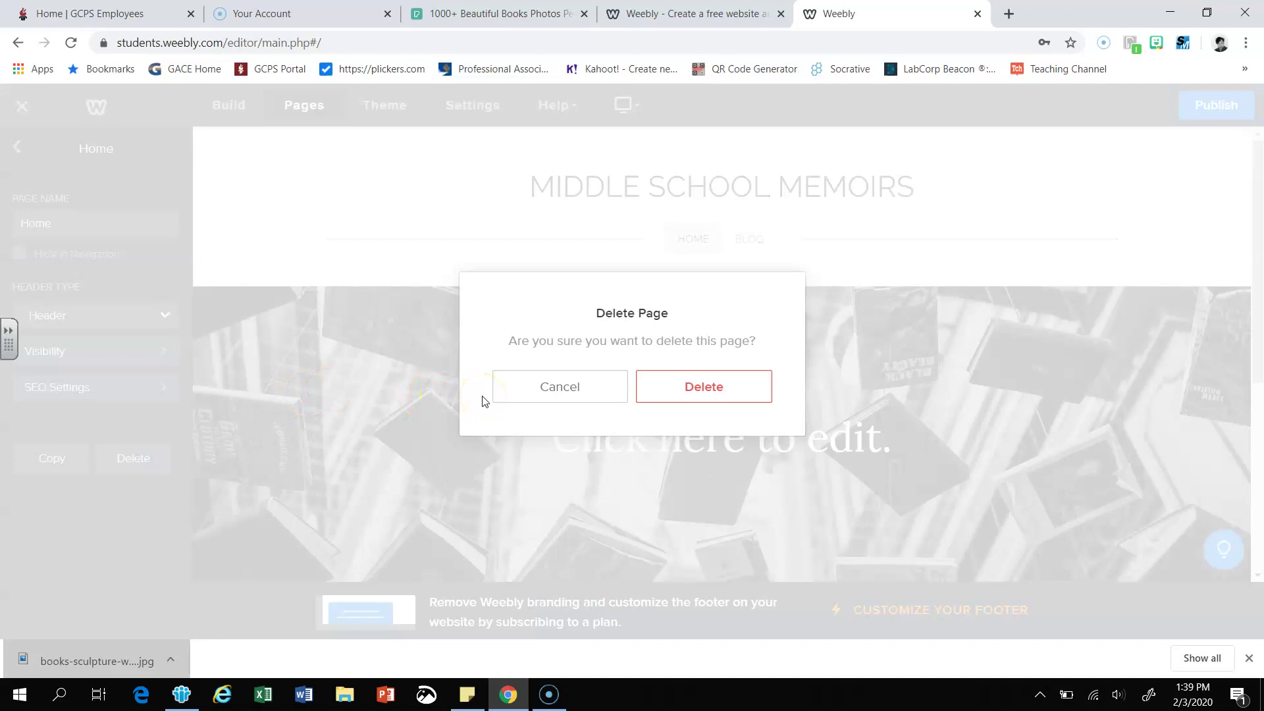
pyautogui.click(689, 394)
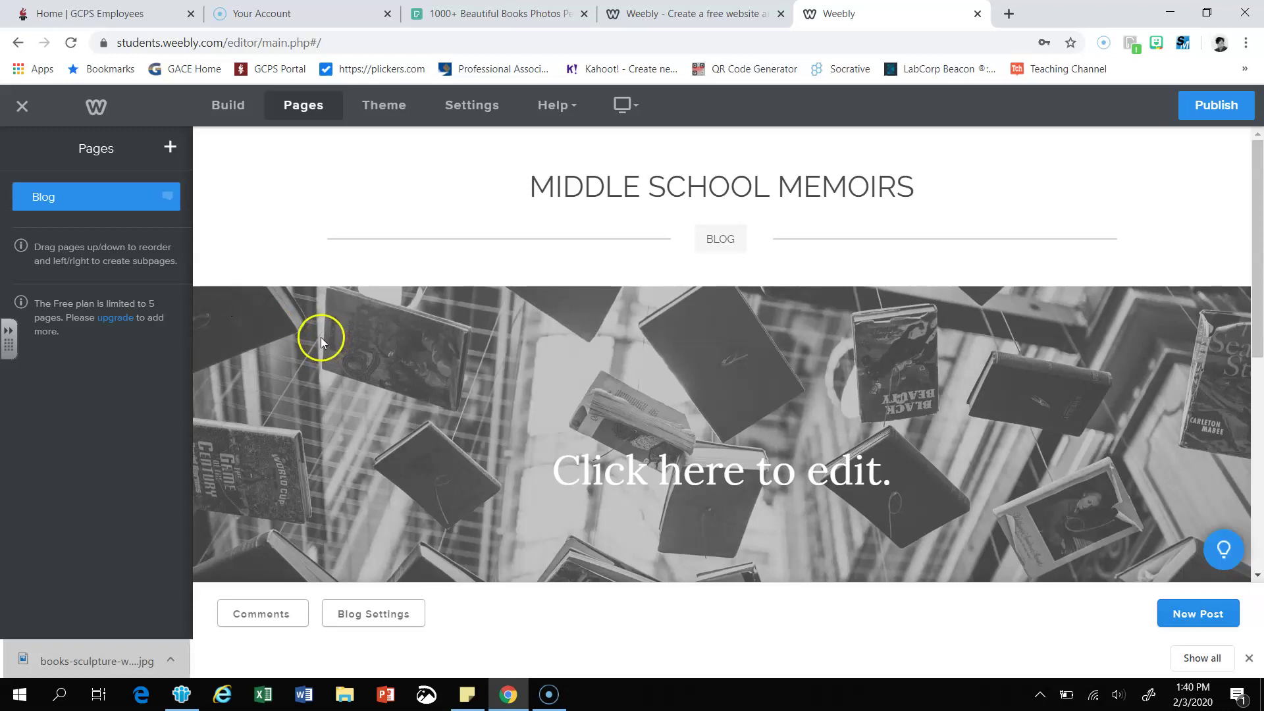
# - Scroll to the Blog page sidebar and open the Author bio for editing
pyautogui.scroll(-5, 322, 339)
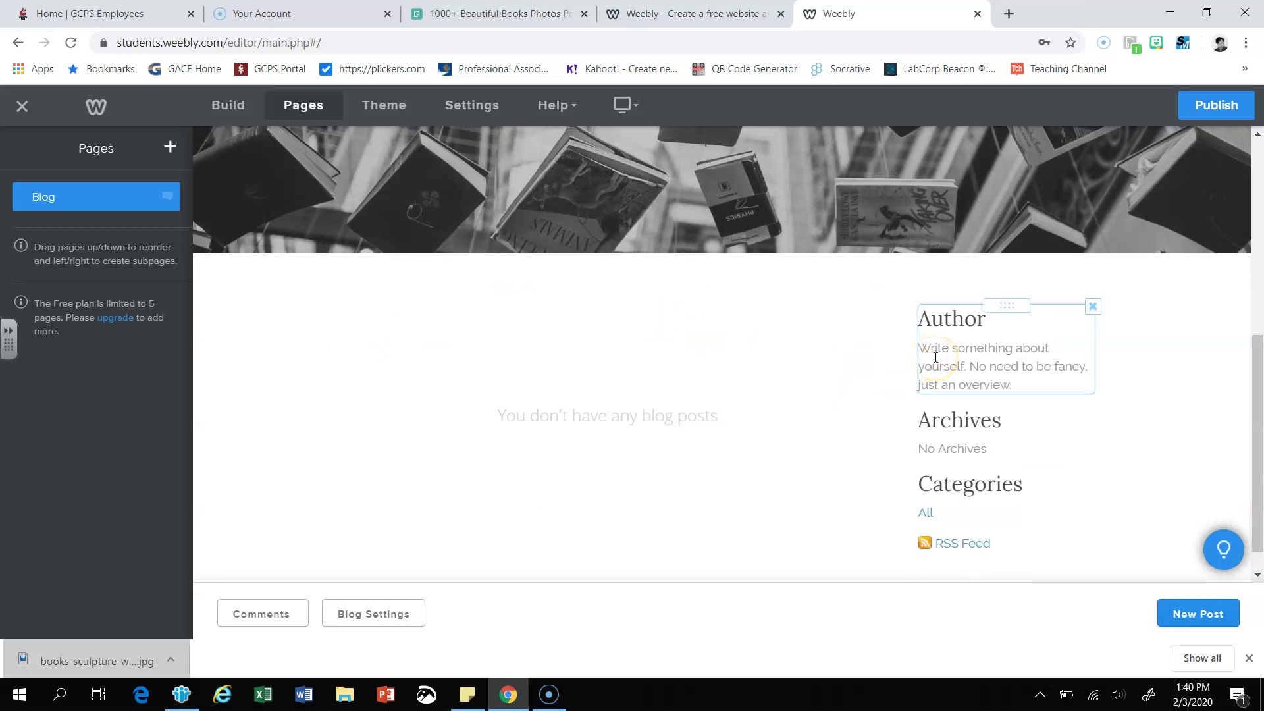
pyautogui.click(1018, 386)
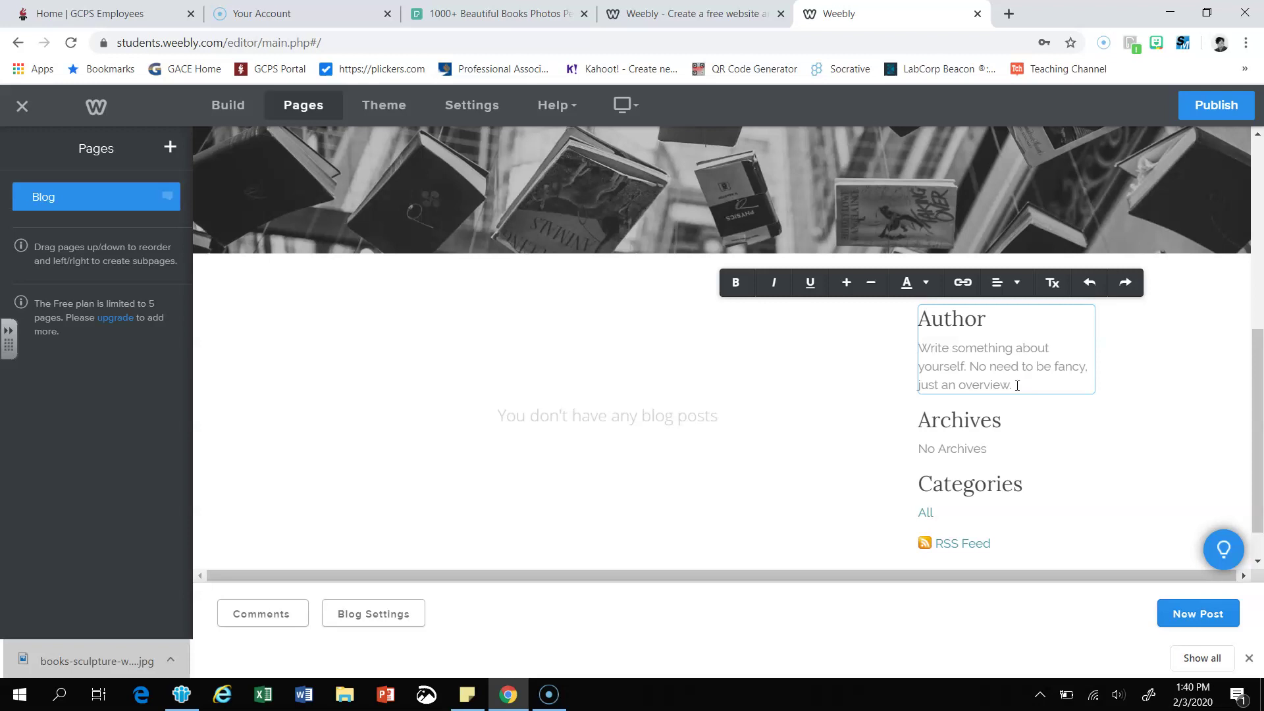
# - Rewrite the Author bio: 'Daughter, Sister, Mother, & Aunt.' plus Ed.s in Instructional Technology and teaching passion
pyautogui.click(1017, 386)
pyautogui.press('BackSpace')
pyautogui.press('BackSpace')
pyautogui.press('BackSpace')
pyautogui.press('BackSpace')
pyautogui.press('BackSpace')
pyautogui.press('BackSpace')
pyautogui.press('BackSpace')
pyautogui.press('BackSpace')
pyautogui.press('BackSpace')
pyautogui.press('BackSpace')
pyautogui.press('BackSpace')
pyautogui.press('BackSpace')
pyautogui.press('BackSpace')
pyautogui.press('BackSpace')
pyautogui.press('BackSpace')
pyautogui.press('BackSpace')
pyautogui.press('BackSpace')
pyautogui.press('BackSpace')
pyautogui.press('BackSpace')
pyautogui.press('BackSpace')
pyautogui.press('BackSpace')
pyautogui.press('BackSpace')
pyautogui.press('BackSpace')
pyautogui.press('BackSpace')
pyautogui.press('BackSpace')
pyautogui.press('BackSpace')
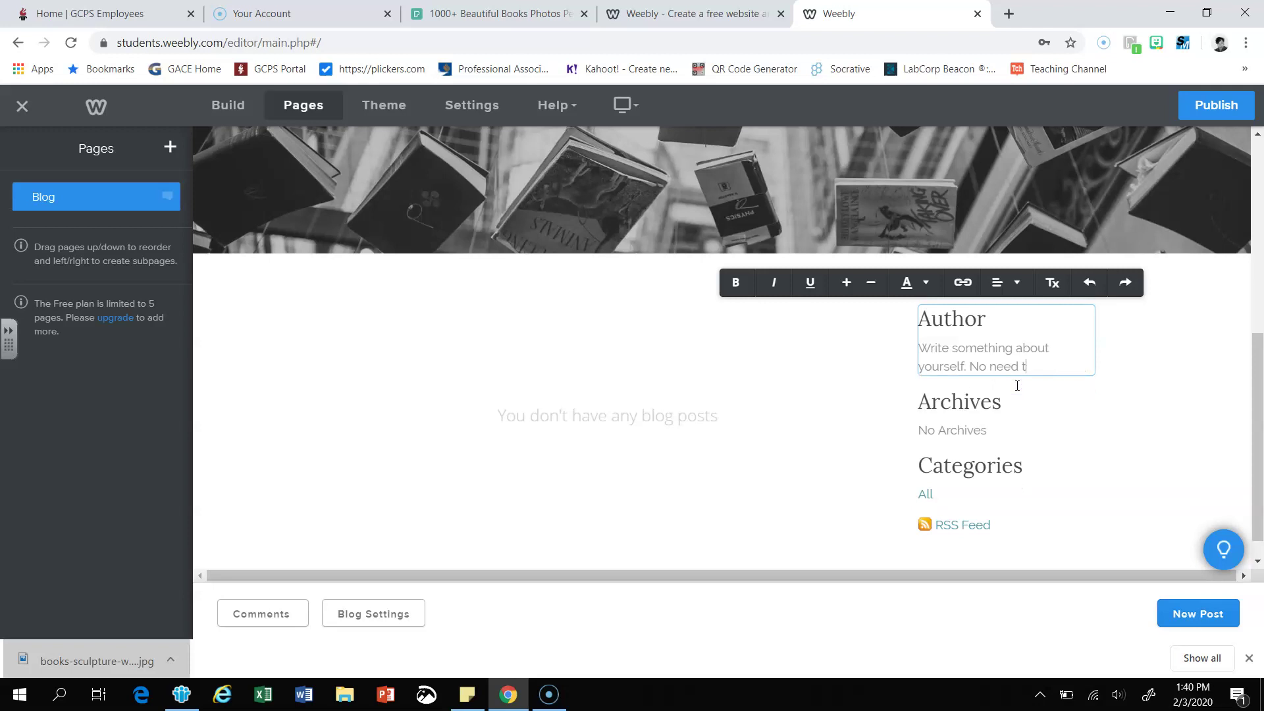
pyautogui.press('BackSpace')
pyautogui.press('BackSpace')
pyautogui.press('BackSpace')
pyautogui.press('BackSpace')
pyautogui.press('BackSpace')
pyautogui.press('BackSpace')
pyautogui.press('BackSpace')
pyautogui.press('BackSpace')
pyautogui.press('BackSpace')
pyautogui.press('BackSpace')
pyautogui.press('BackSpace')
pyautogui.press('BackSpace')
pyautogui.press('BackSpace')
pyautogui.press('BackSpace')
pyautogui.press('BackSpace')
pyautogui.press('BackSpace')
pyautogui.press('BackSpace')
pyautogui.press('BackSpace')
pyautogui.press('BackSpace')
pyautogui.press('BackSpace')
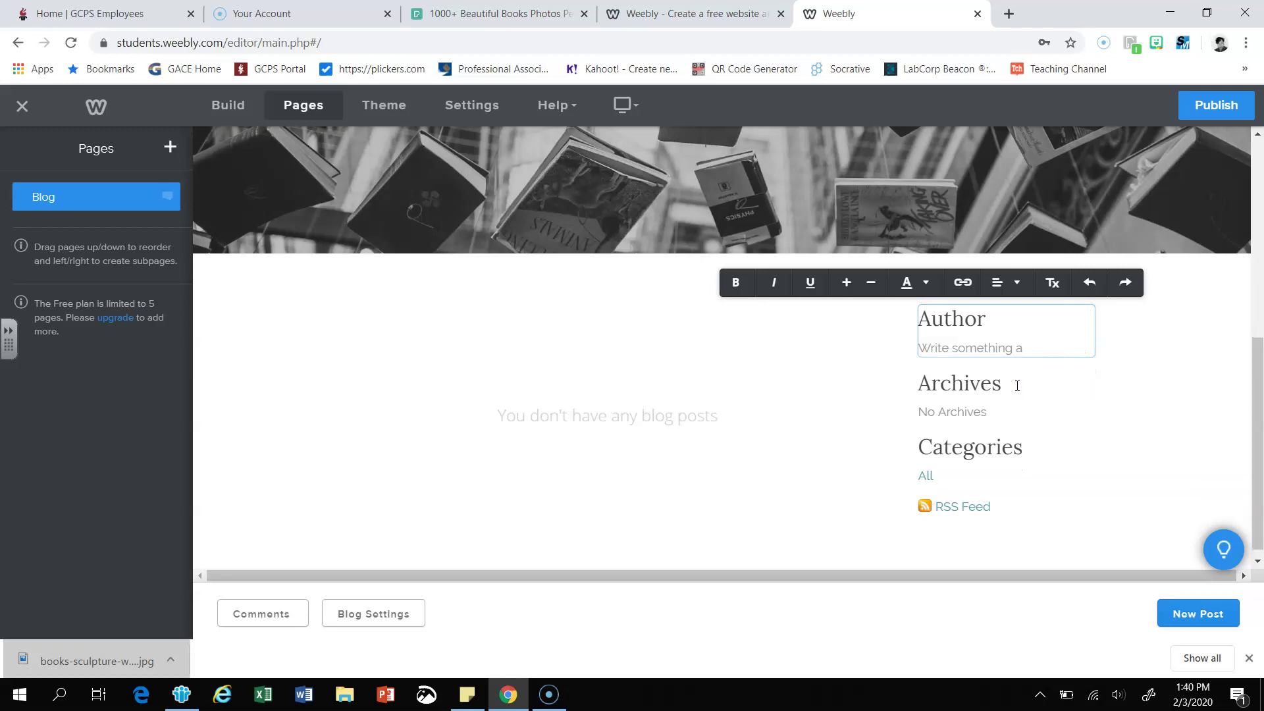
pyautogui.press('BackSpace')
pyautogui.press('BackSpace')
pyautogui.press('BackSpace')
pyautogui.press('BackSpace')
pyautogui.press('BackSpace')
pyautogui.press('BackSpace')
pyautogui.press('BackSpace')
pyautogui.press('BackSpace')
pyautogui.press('BackSpace')
pyautogui.press('BackSpace')
pyautogui.press('BackSpace')
pyautogui.press('BackSpace')
pyautogui.press('BackSpace')
pyautogui.press('BackSpace')
pyautogui.press('BackSpace')
pyautogui.write('Daughter, Sister, Mother, ')
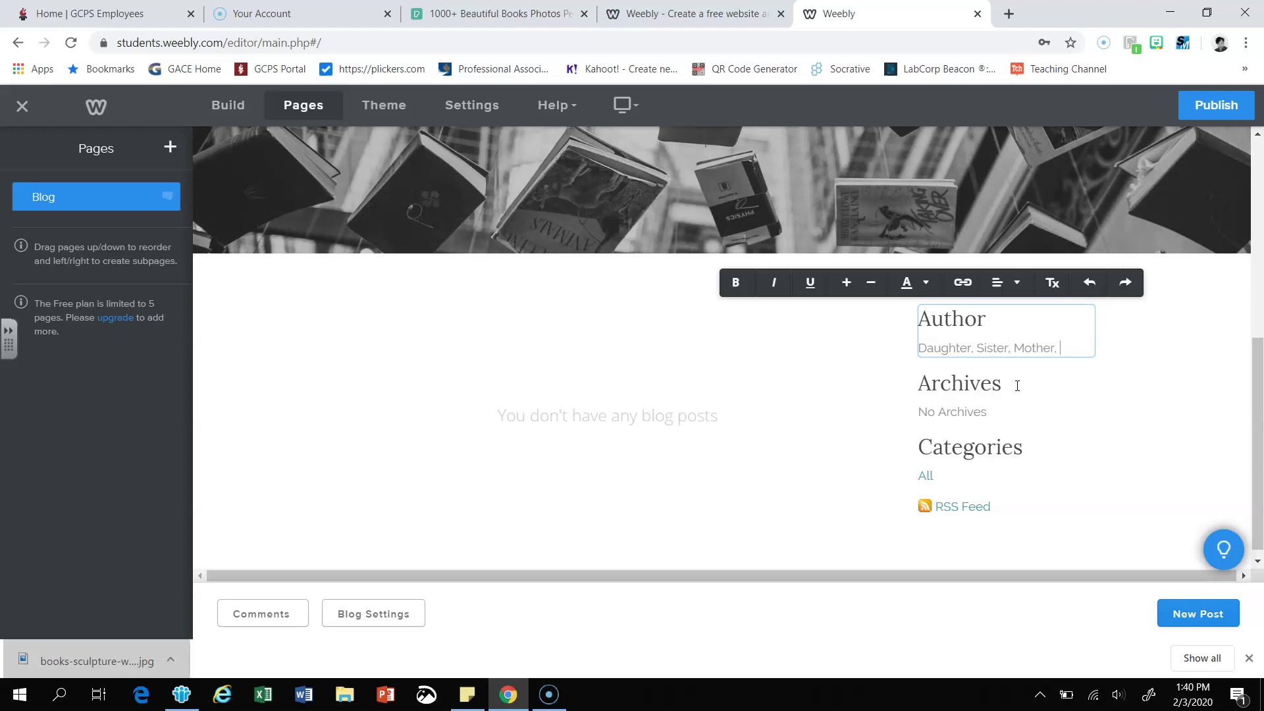
pyautogui.write('& Aunt.')
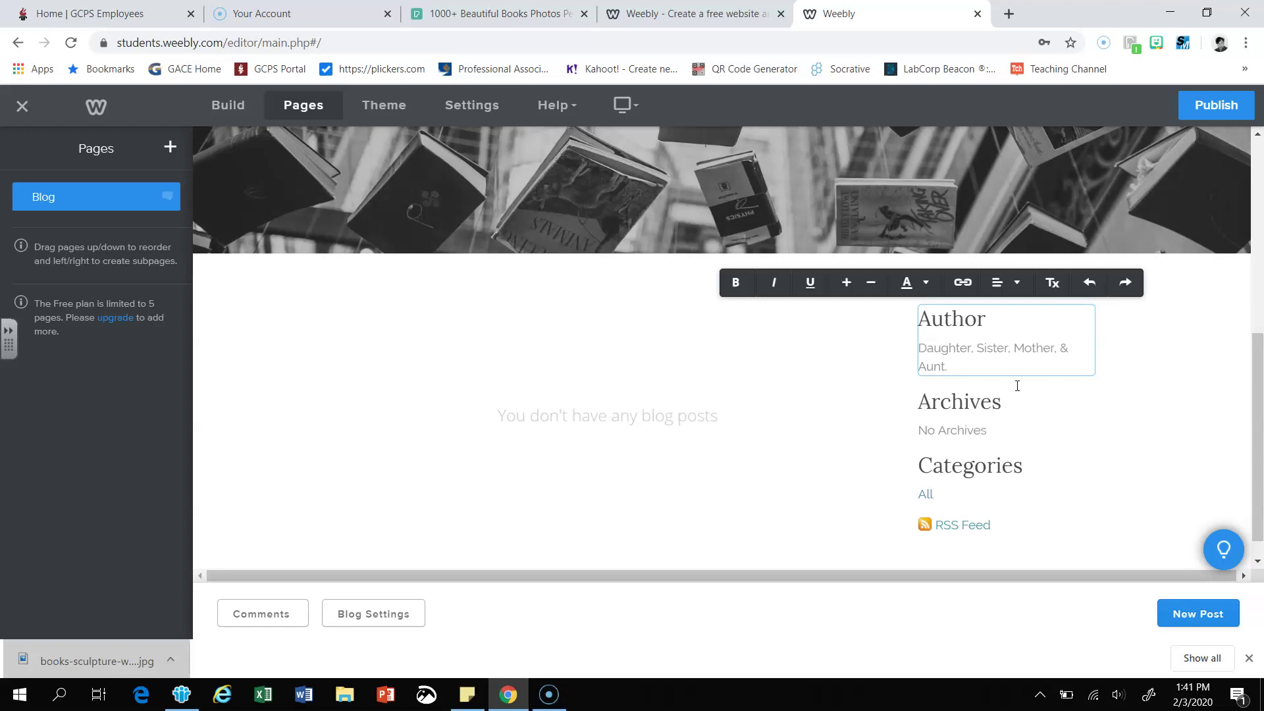
pyautogui.write('Ed.s in Instructional Technology.')
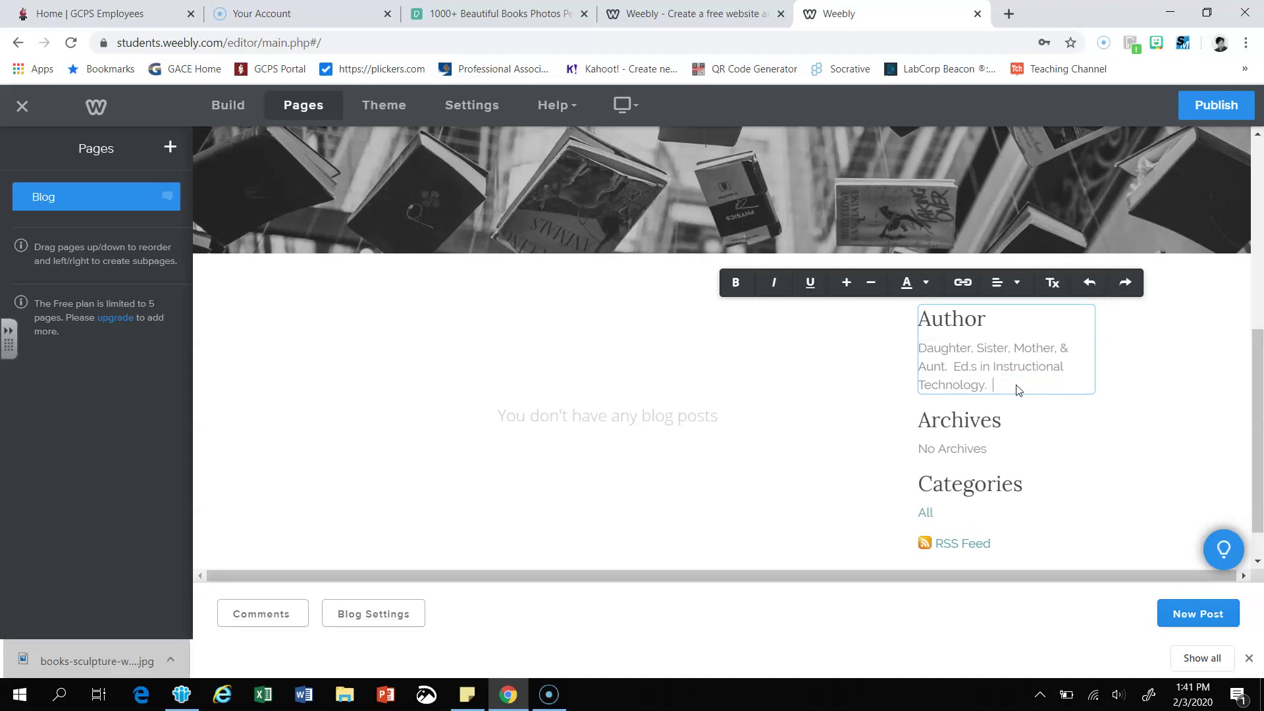
pyautogui.write('  My passion is teaching.  ')
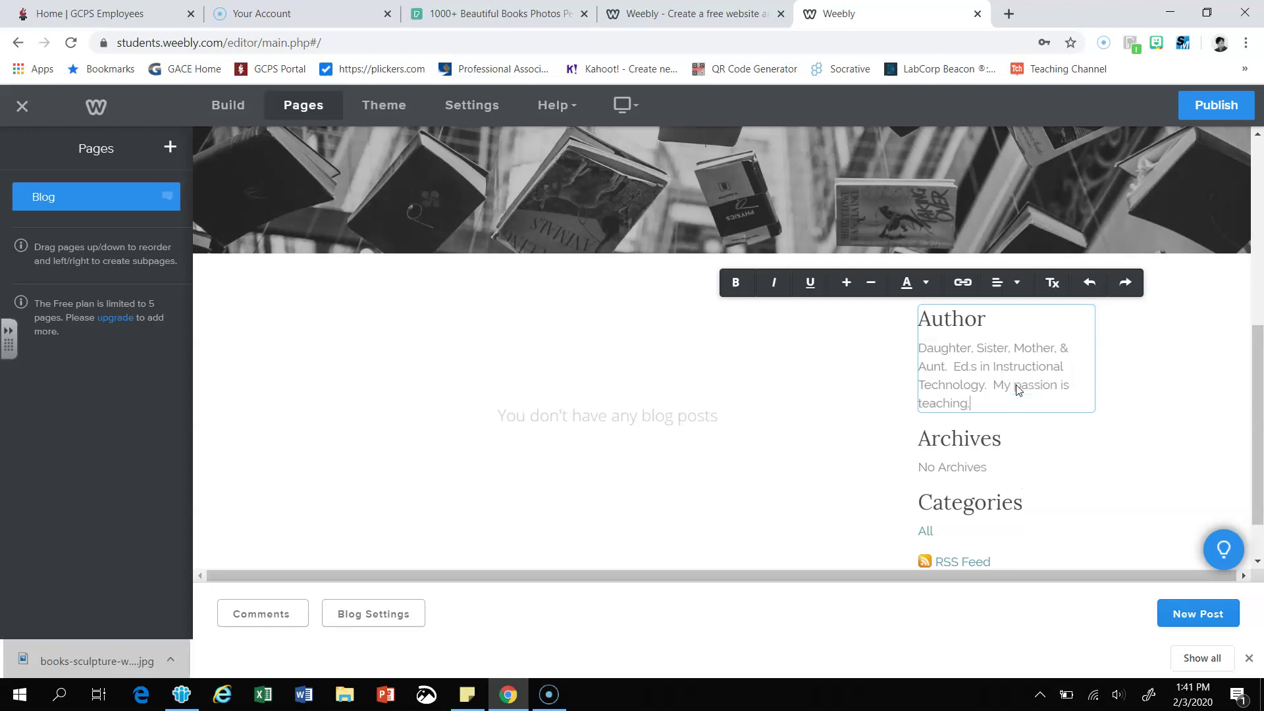
pyautogui.write('I love what do and do ')
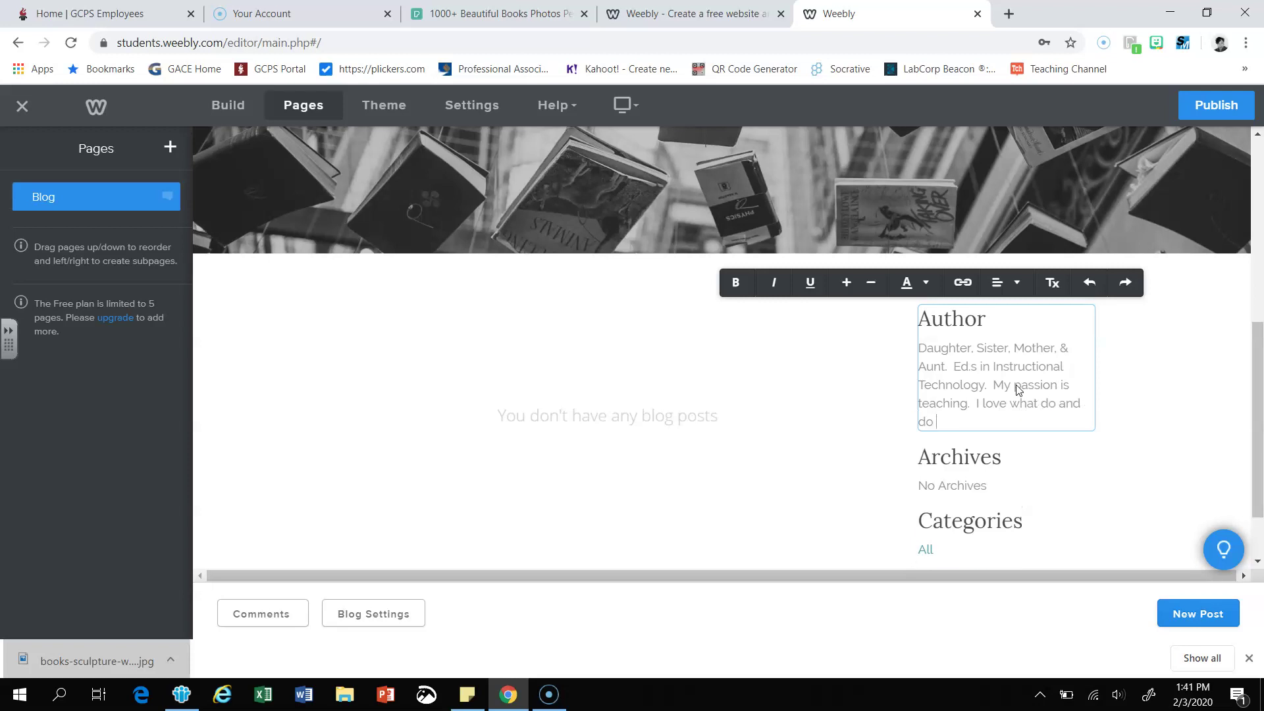
pyautogui.write('what I love.')
pyautogui.click(849, 456)
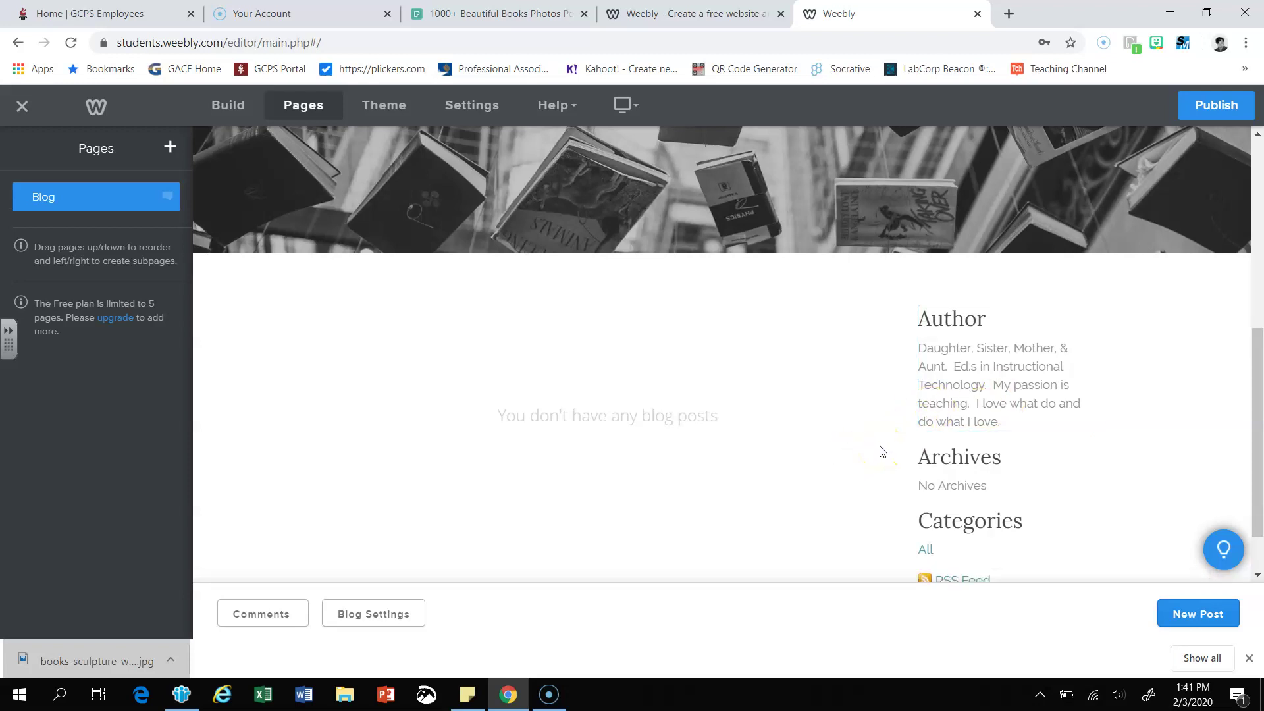
pyautogui.scroll(-1, 882, 449)
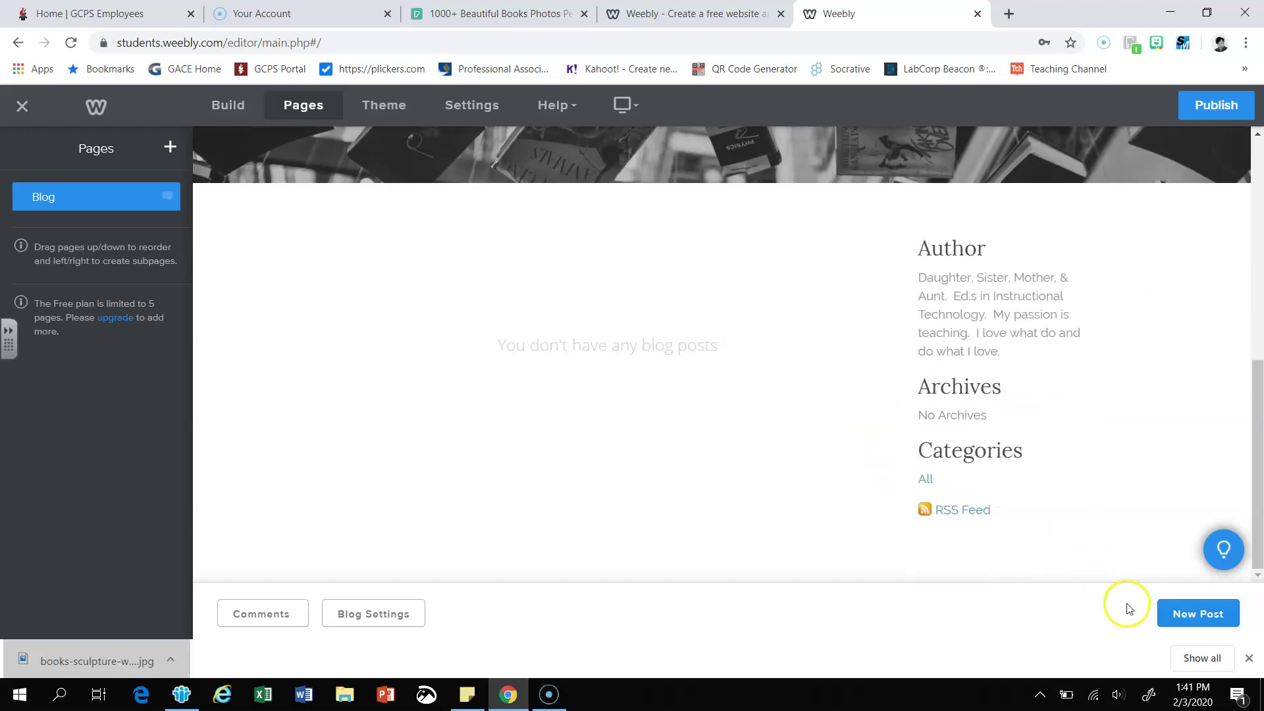
# - Start a new blog post titled 'Is College Necessary?' with a text block in its body
pyautogui.click(1172, 617)
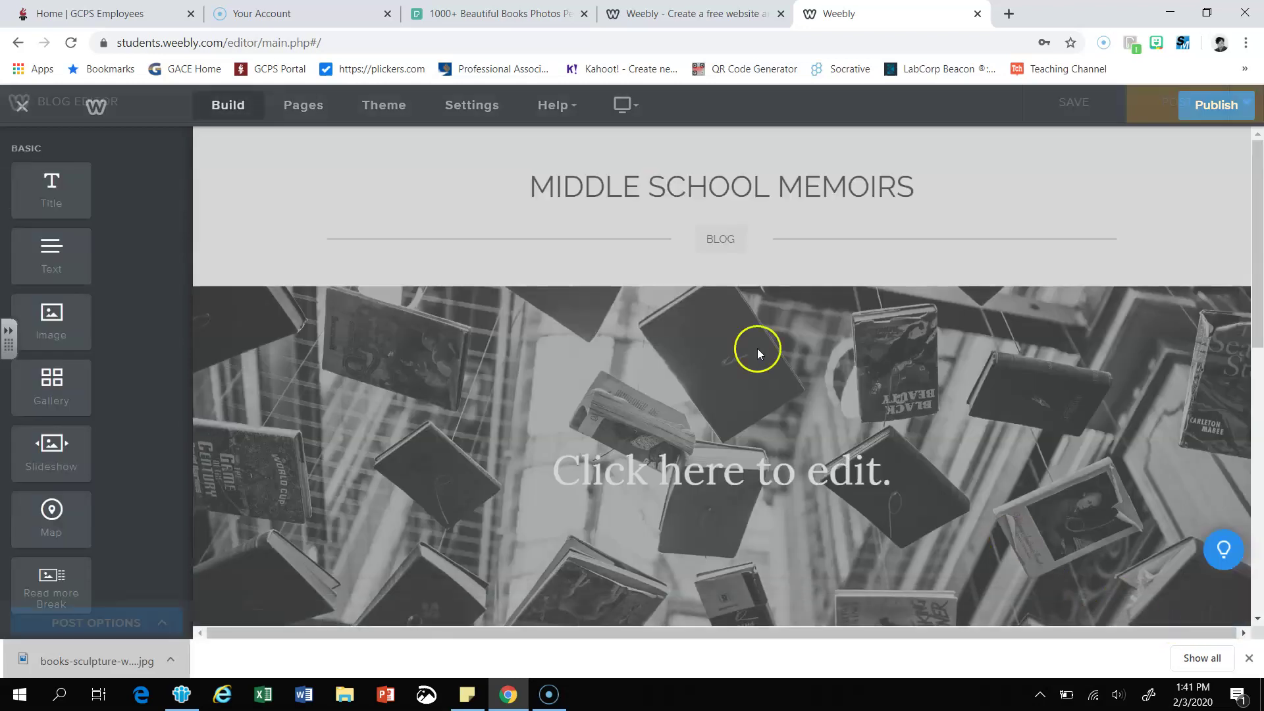
pyautogui.scroll(-6, 648, 372)
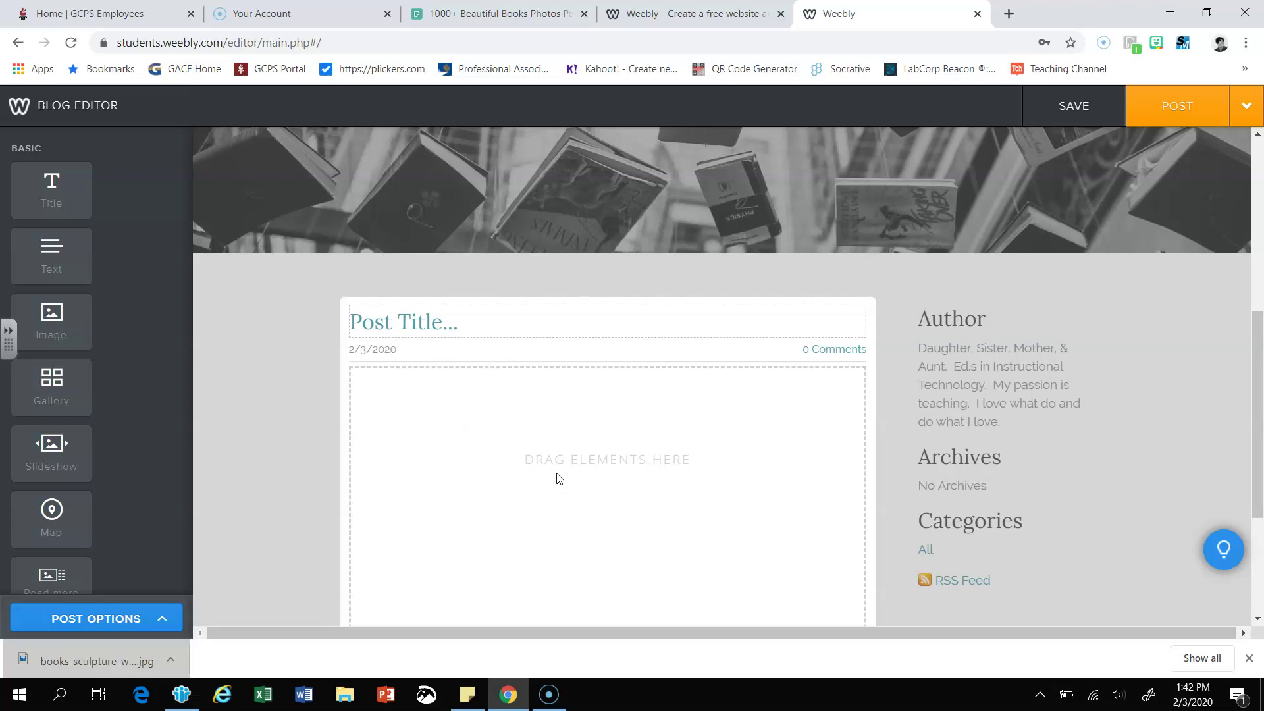
pyautogui.click(581, 464)
pyautogui.moveTo(56, 258); pyautogui.dragTo(523, 498)
pyautogui.click(431, 405)
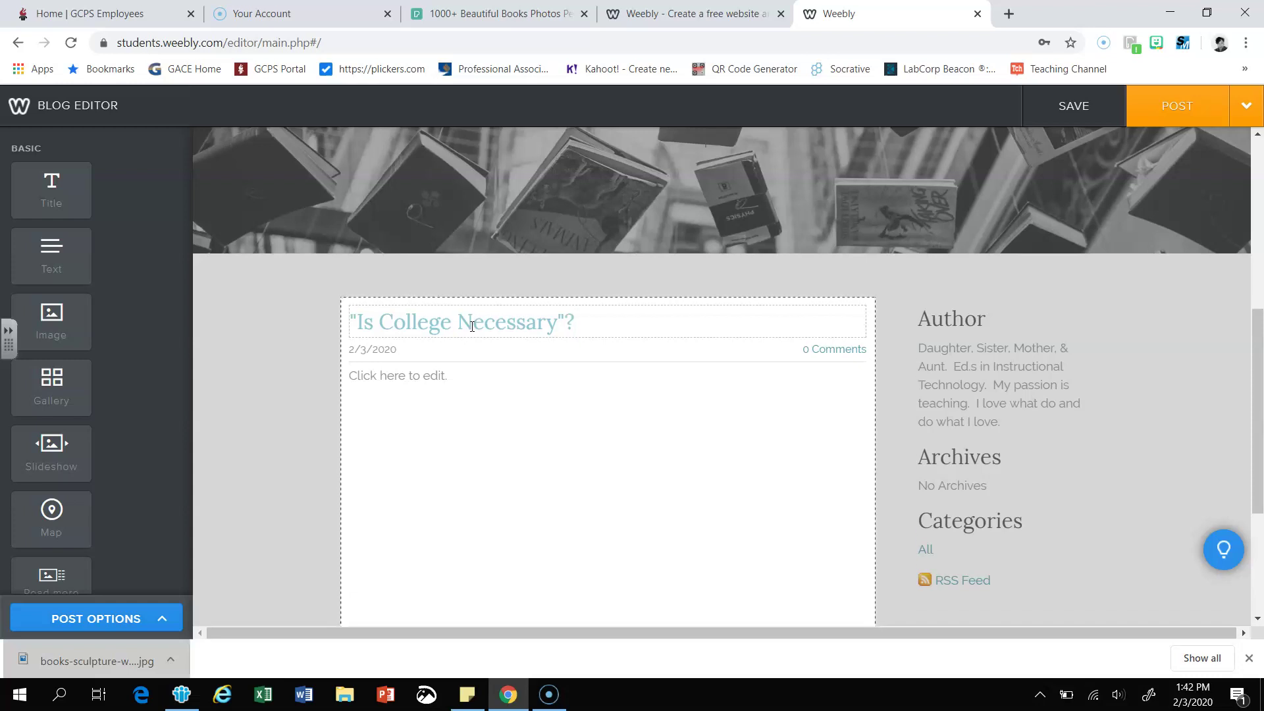
# - Type three lines of placeholder body text and save the post as a draft
pyautogui.click(417, 371)
pyautogui.click(452, 371)
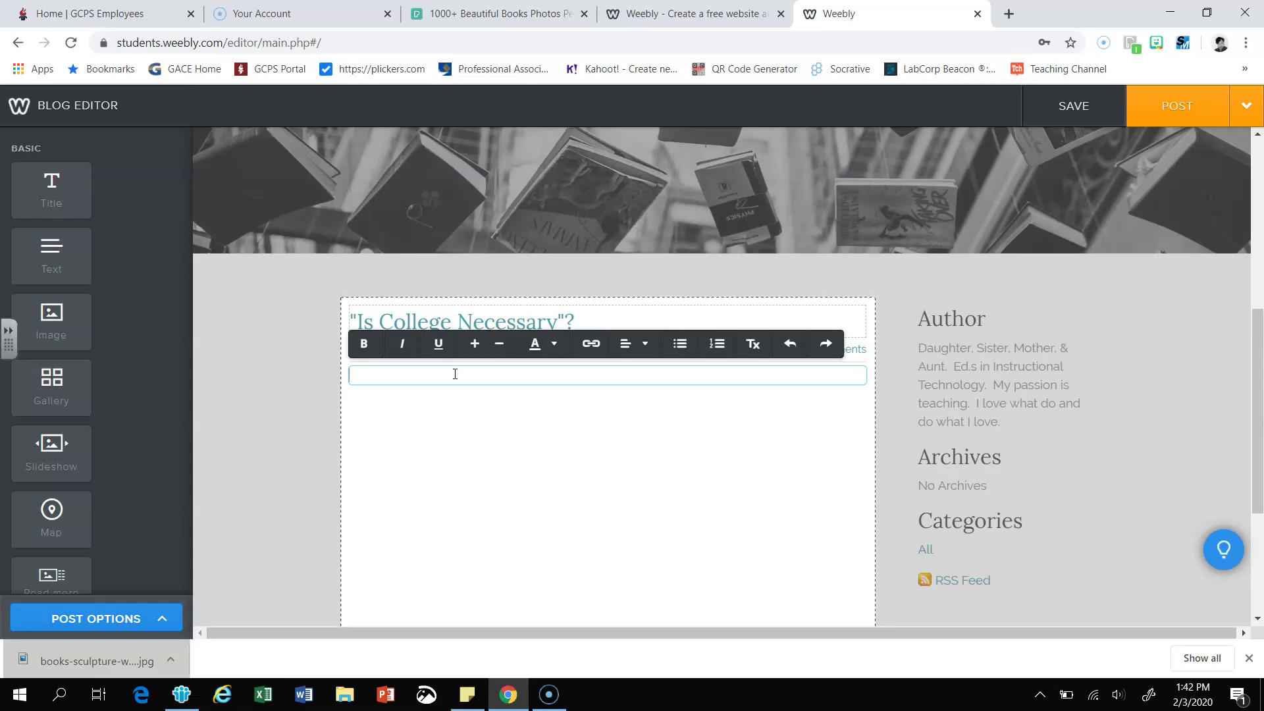
pyautogui.write('akd akd jdkd th dkjdthed dhte')
pyautogui.press('Return')
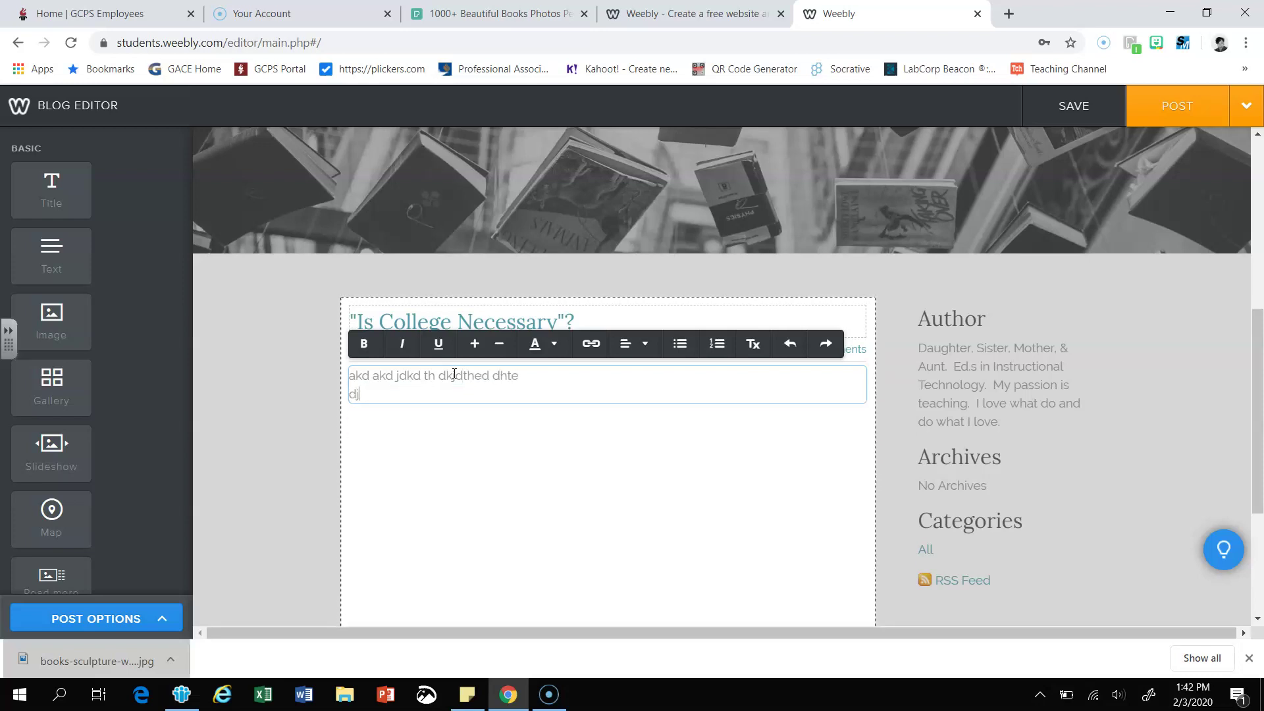
pyautogui.write("djdjdjdjk lthe'e'")
pyautogui.press('Return')
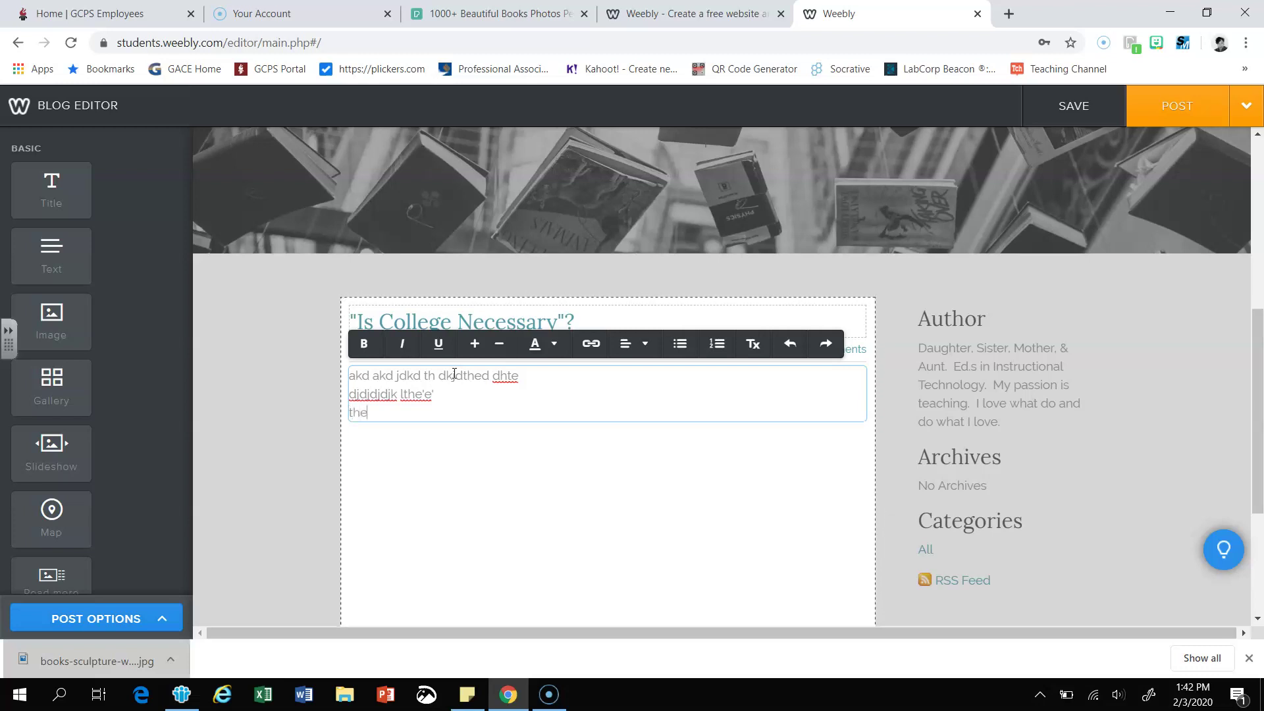
pyautogui.write('the thda ek')
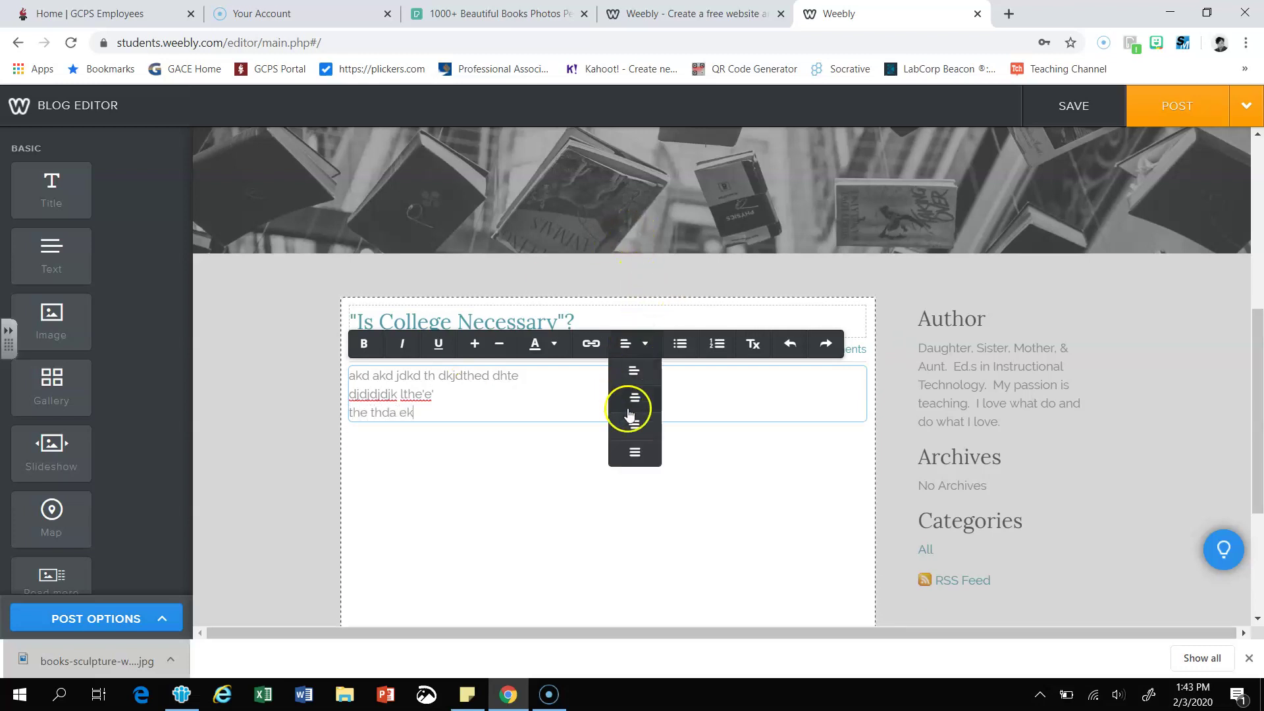
pyautogui.scroll(-1, 532, 431)
pyautogui.scroll(-1, 531, 431)
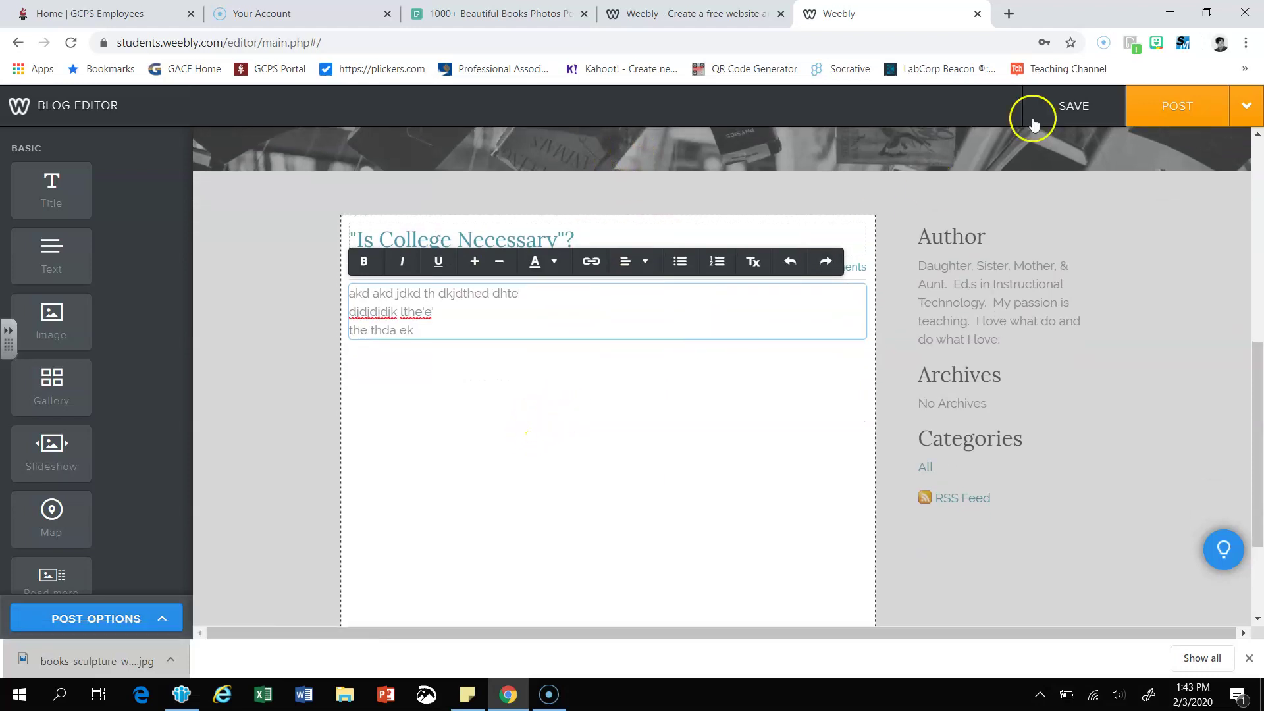
pyautogui.click(1067, 107)
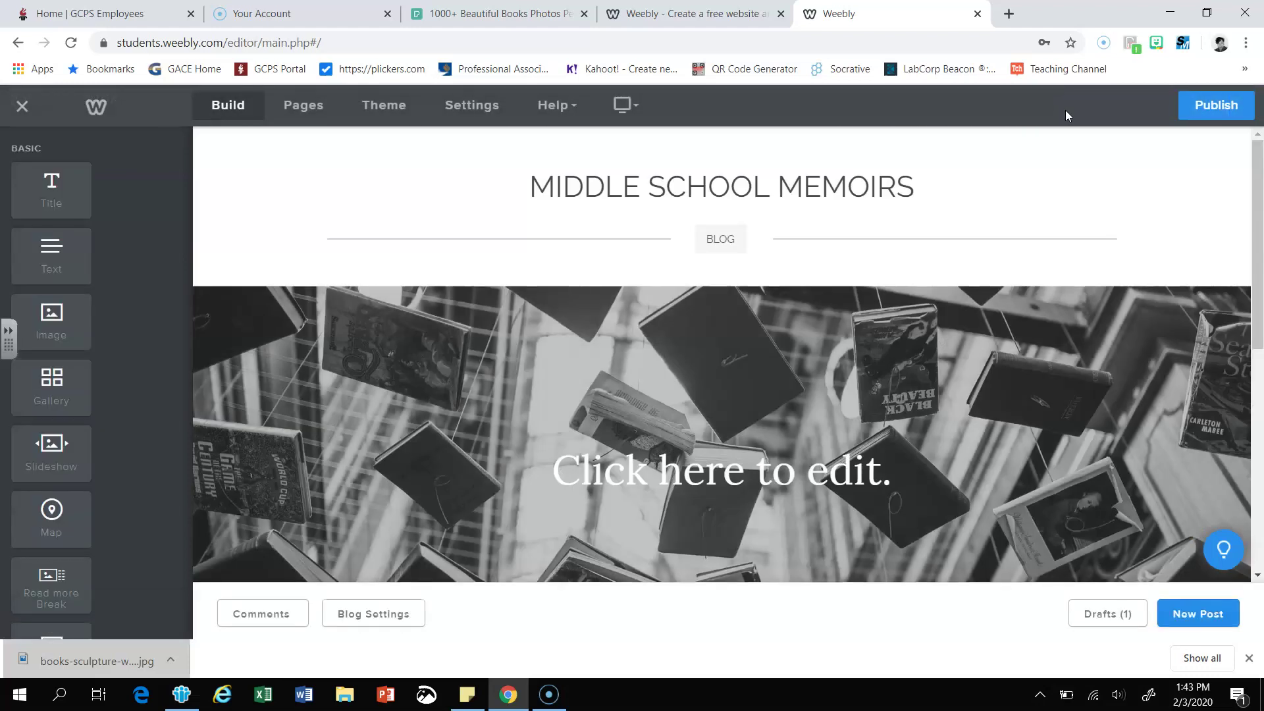
pyautogui.scroll(-4, 936, 356)
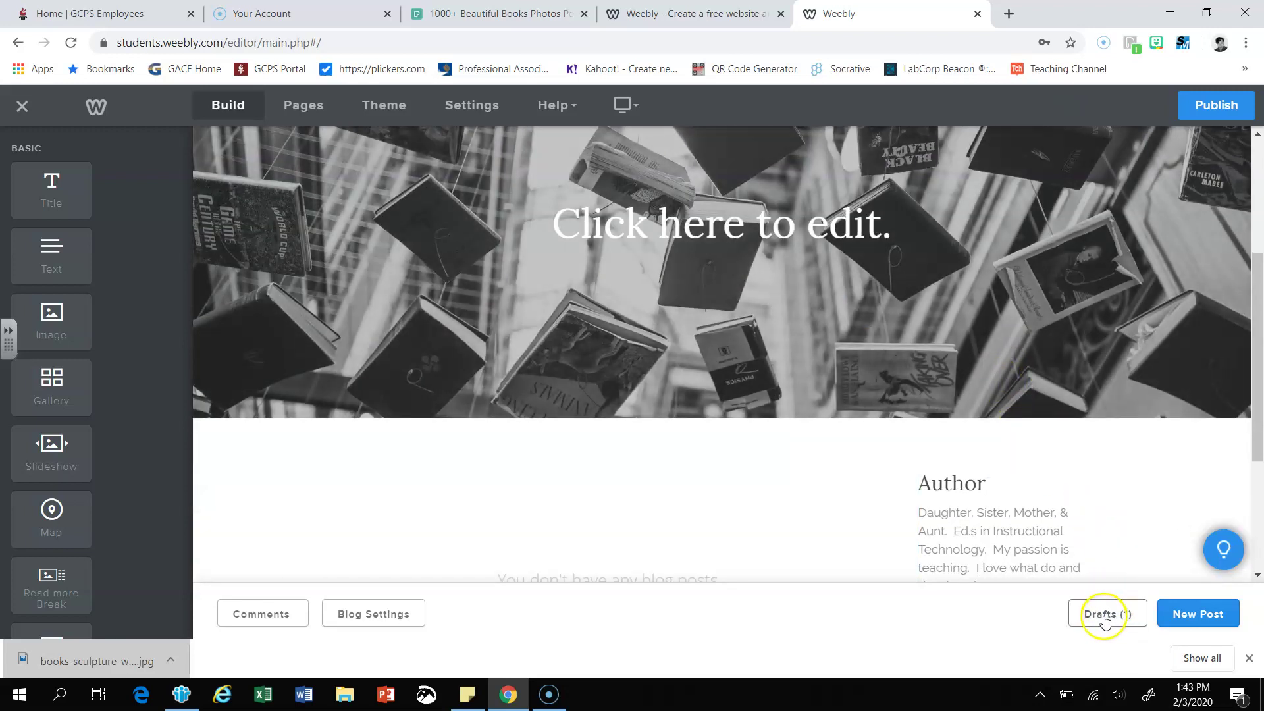
pyautogui.scroll(-1, 799, 472)
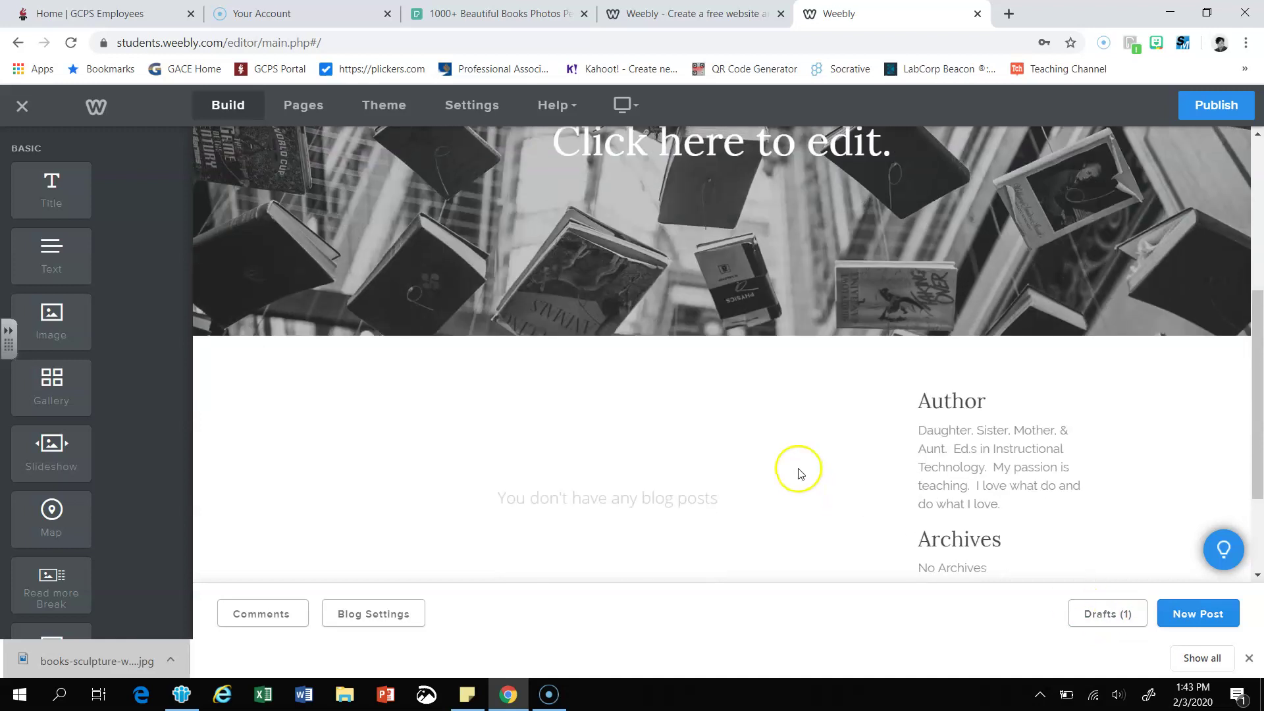
pyautogui.scroll(-1, 808, 463)
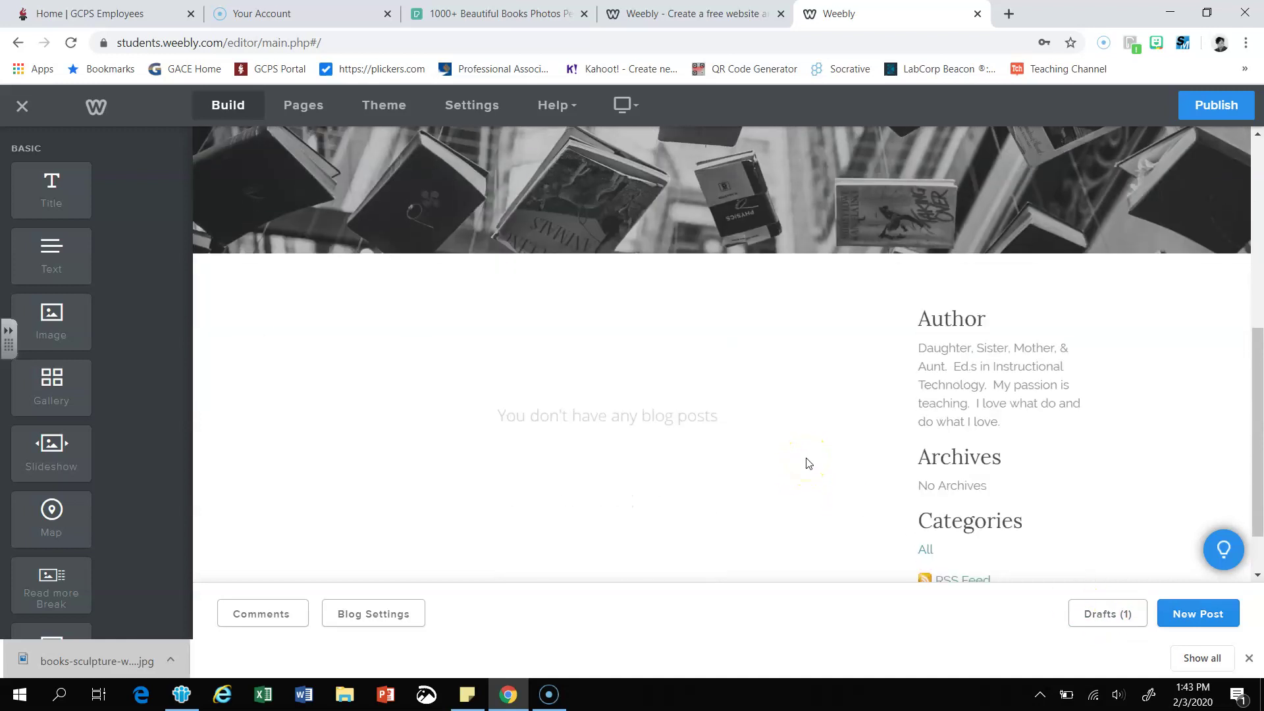
pyautogui.click(1096, 613)
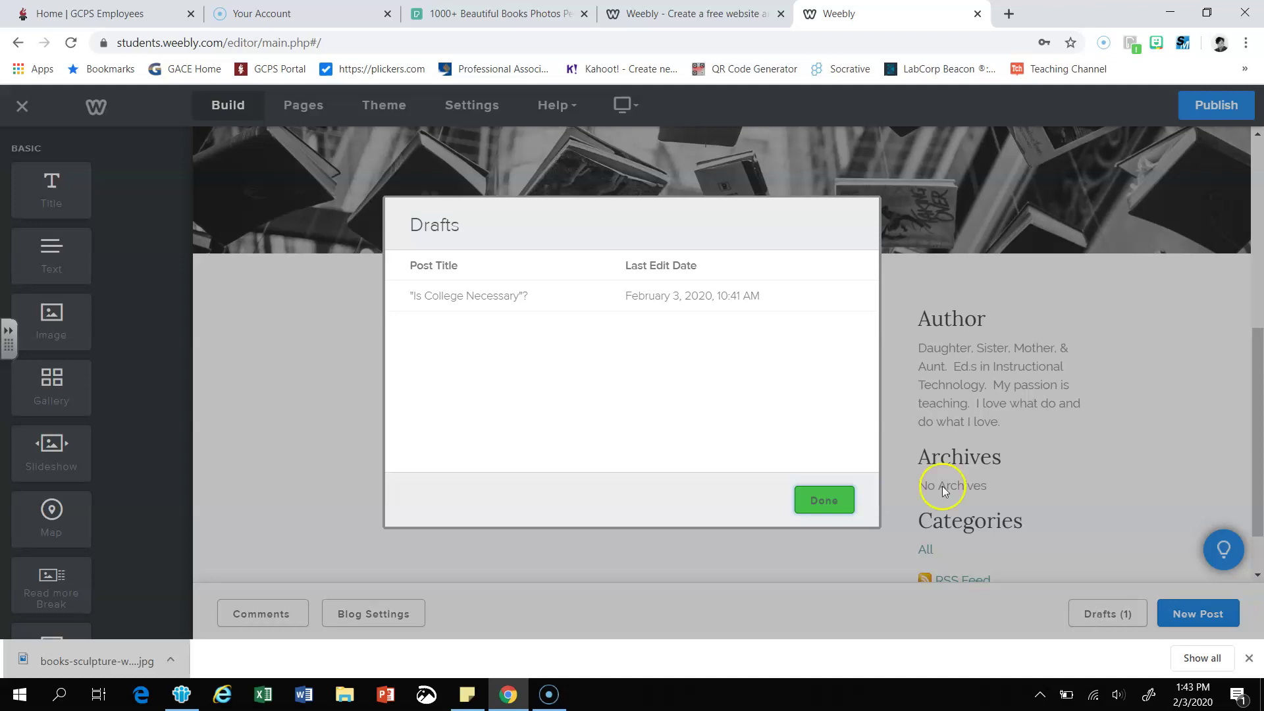
pyautogui.click(441, 301)
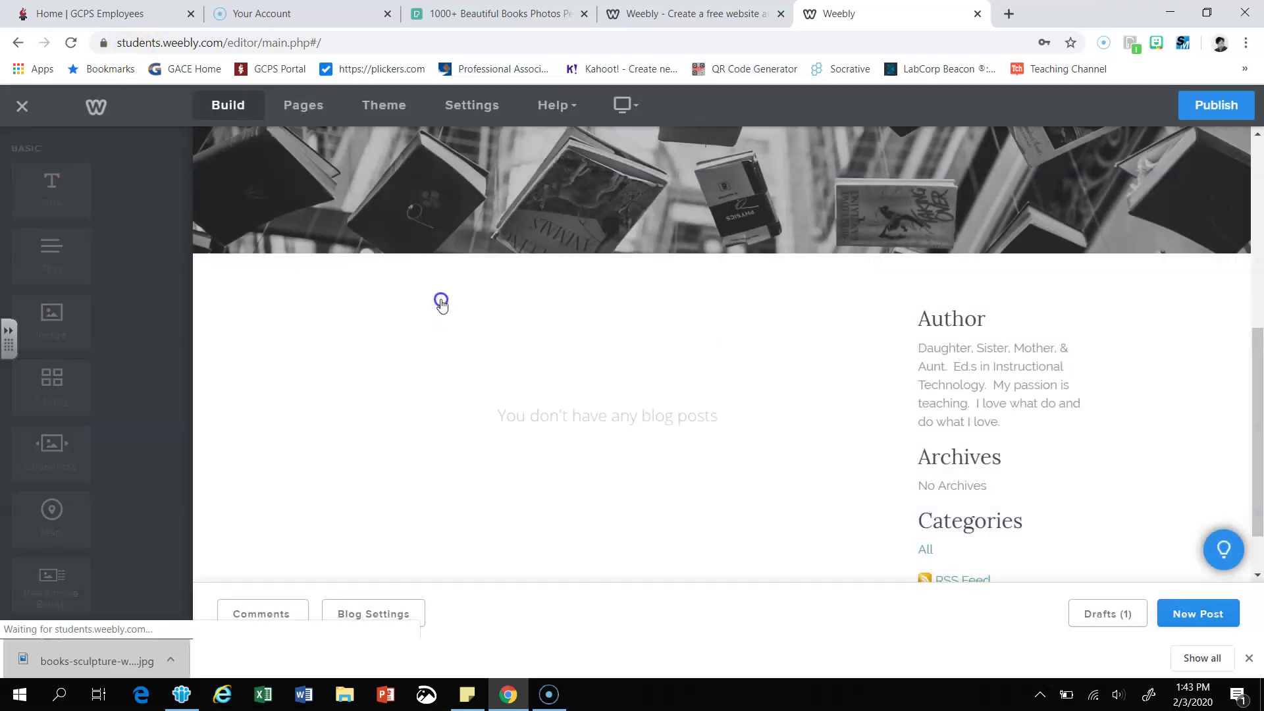
pyautogui.scroll(-1, 536, 369)
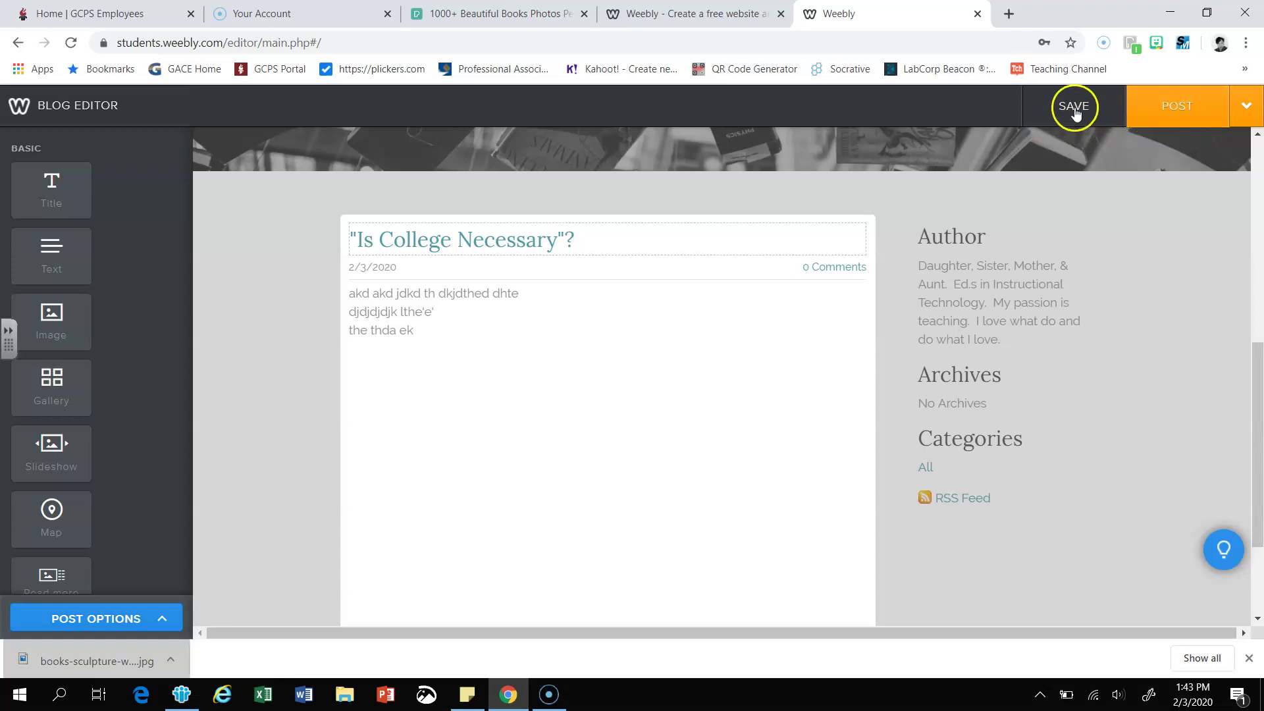
pyautogui.click(1156, 112)
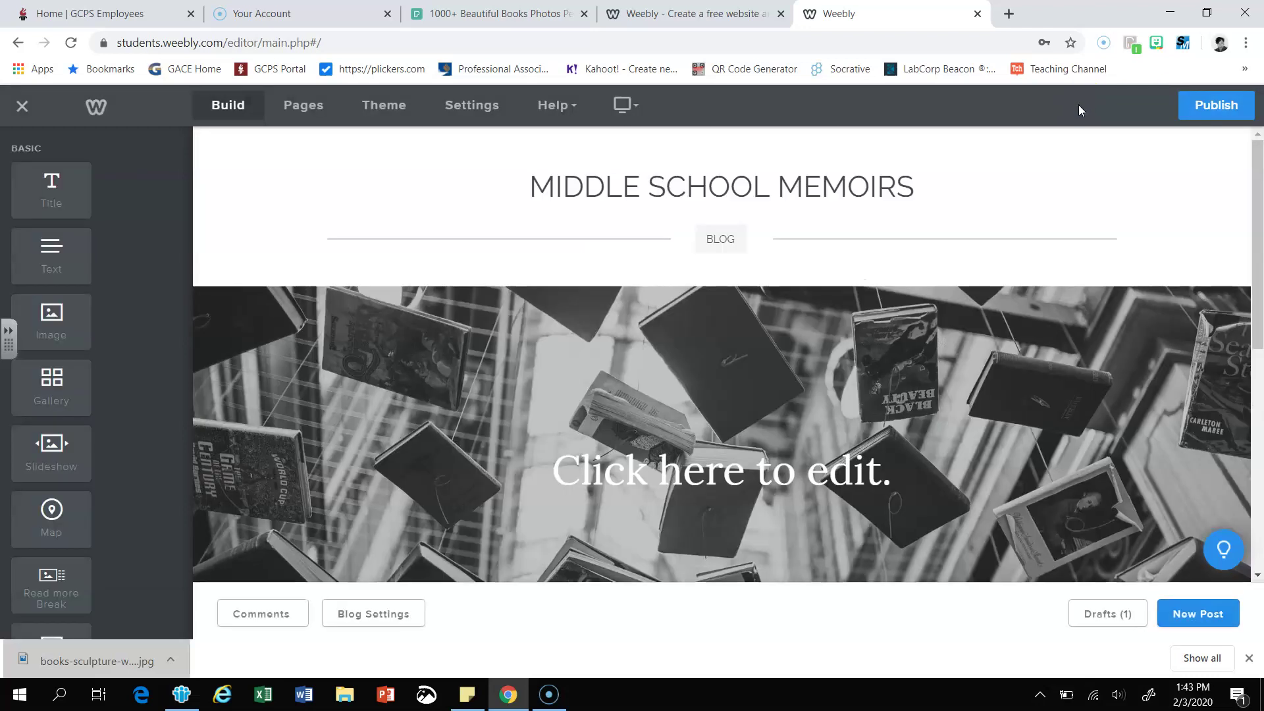
# - Publish the site on the StudentsMemoirs.weebly.com subdomain
pyautogui.click(1211, 111)
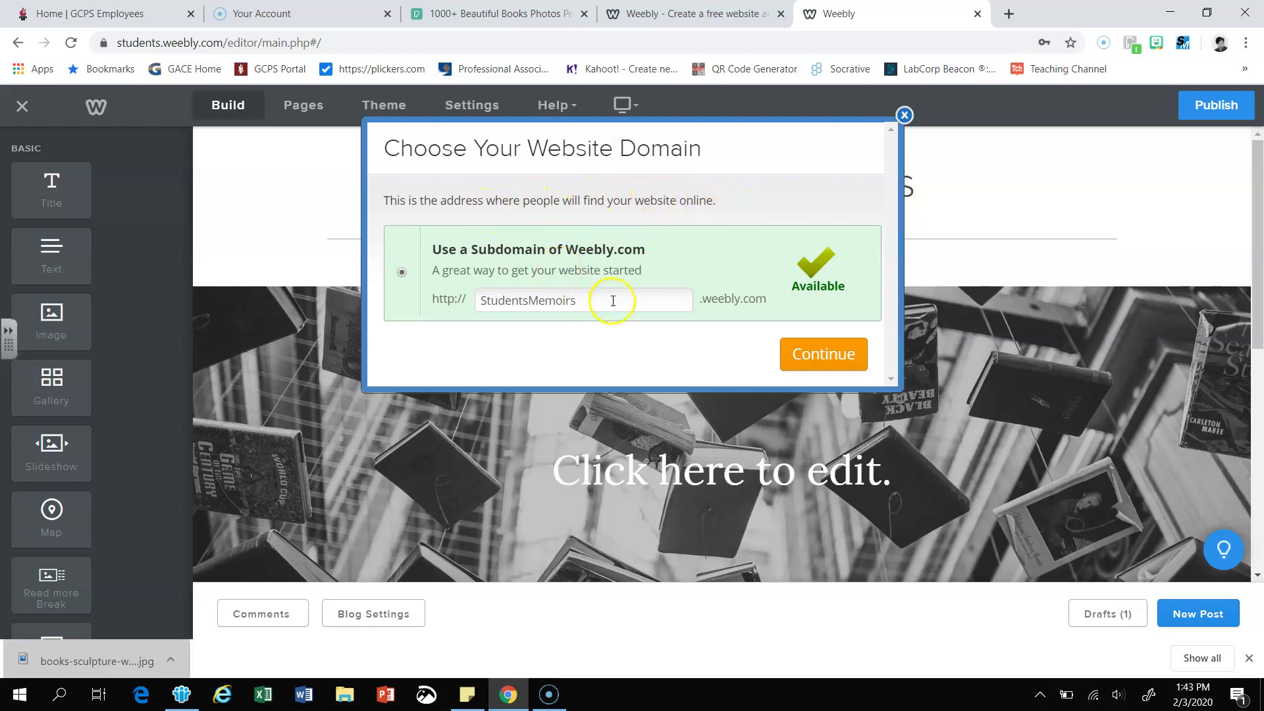
pyautogui.click(832, 355)
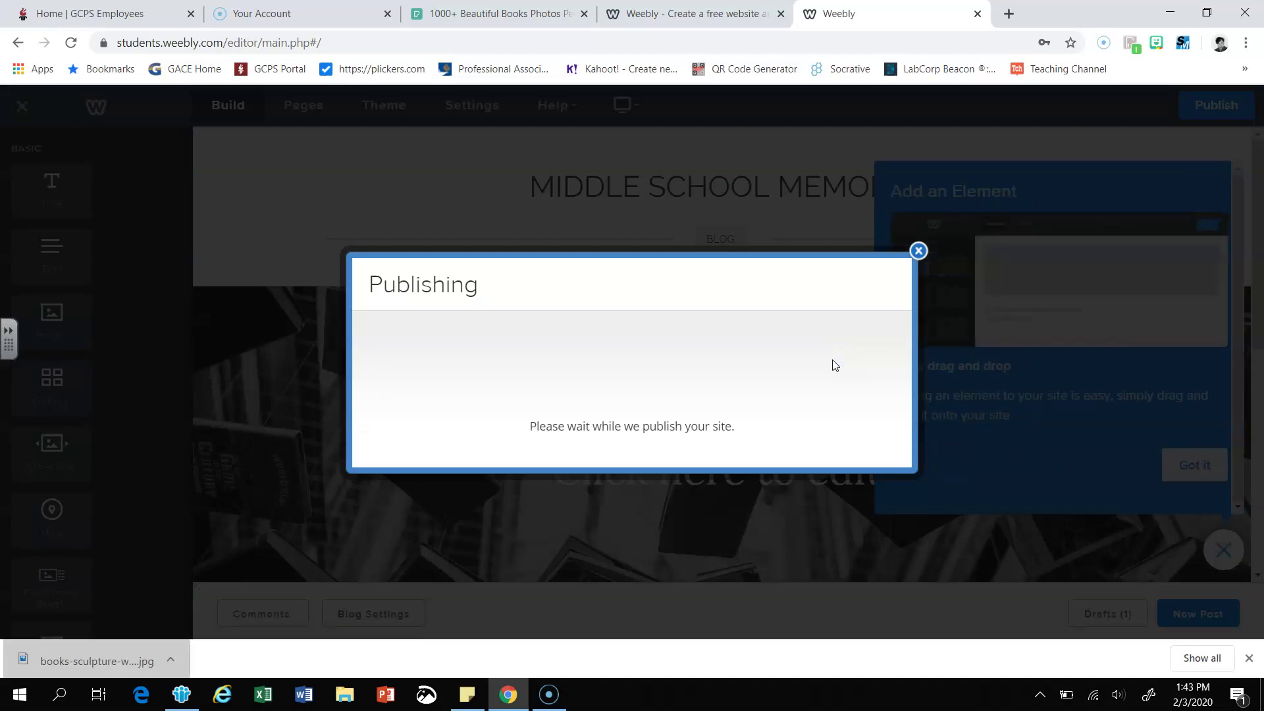